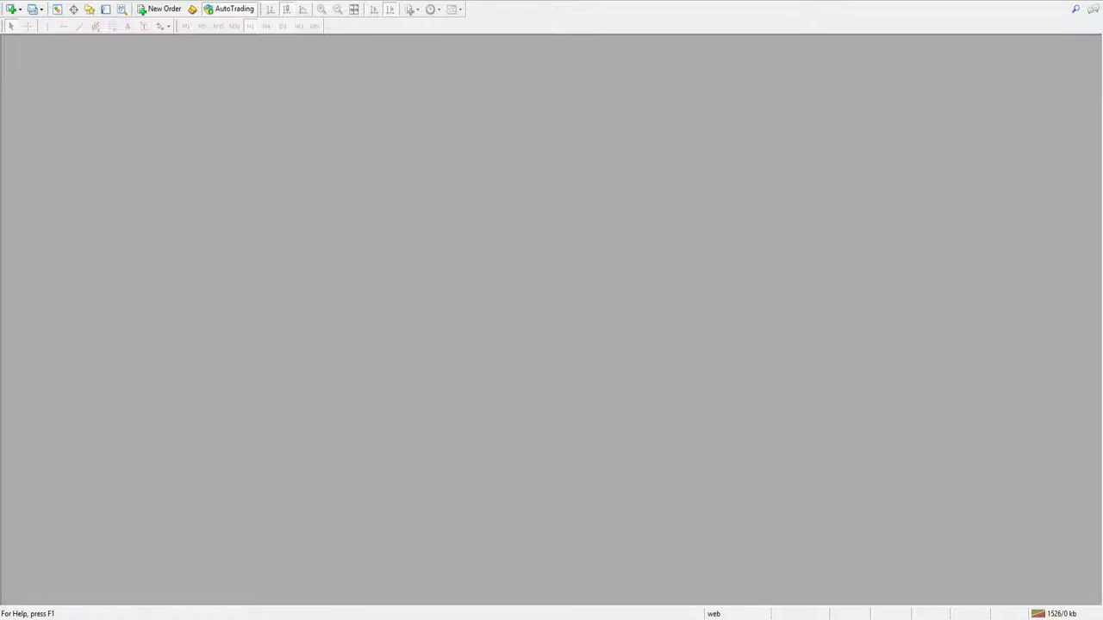
Step: Open a EURUSD chart from the Market Watch symbol list, then hide the list
{"action": "left_click", "coordinate": [57, 8]}
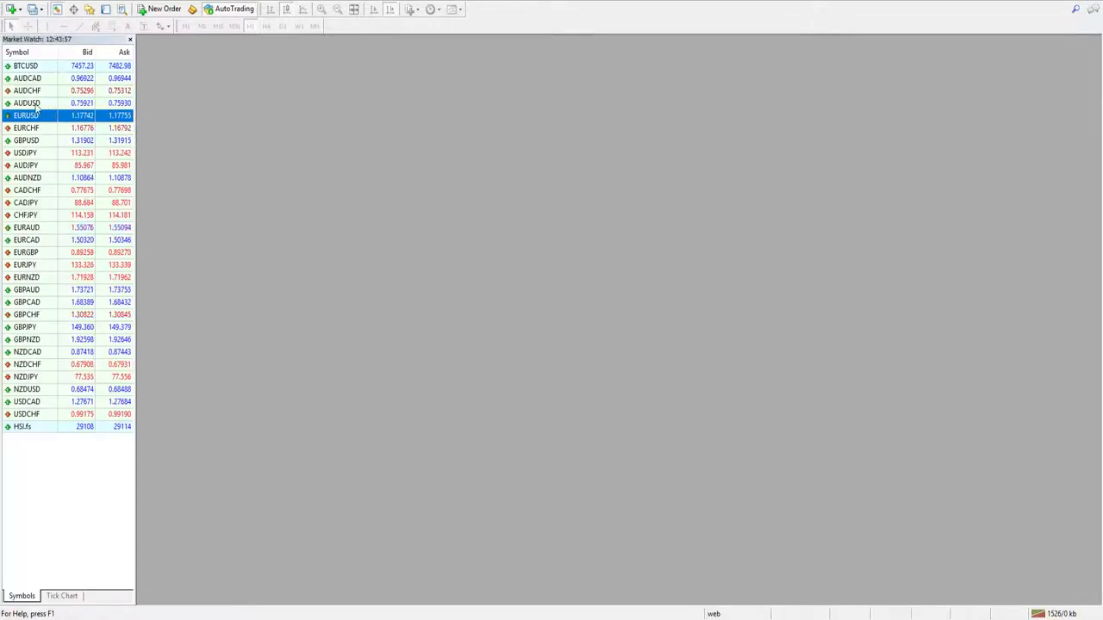
{"action": "left_click_drag", "start_coordinate": [23, 121], "coordinate": [207, 104]}
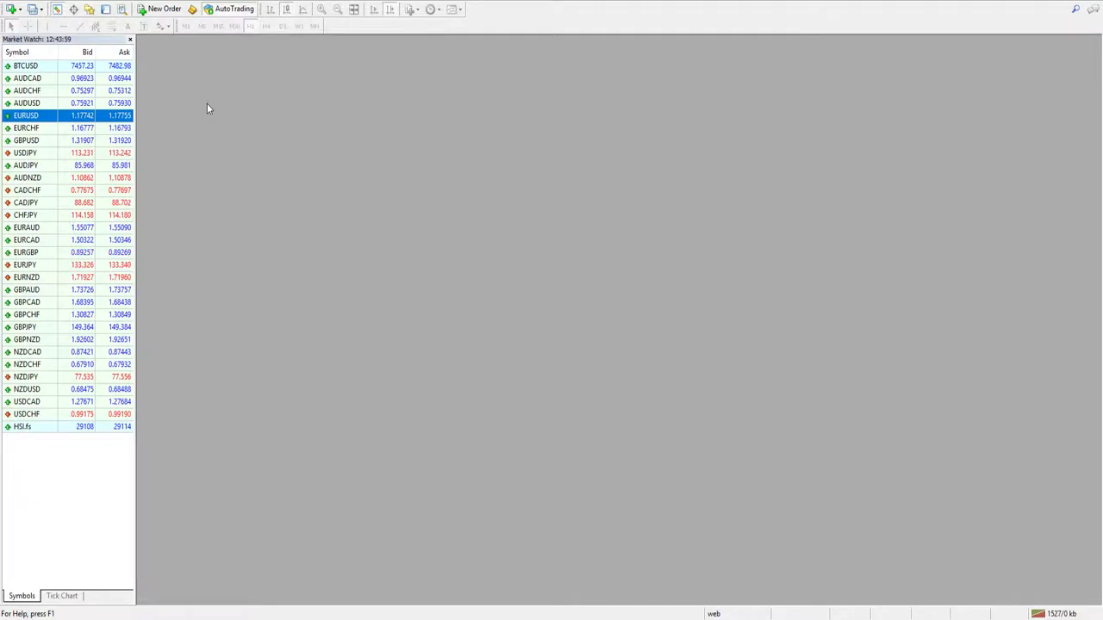
{"action": "left_click", "coordinate": [130, 40]}
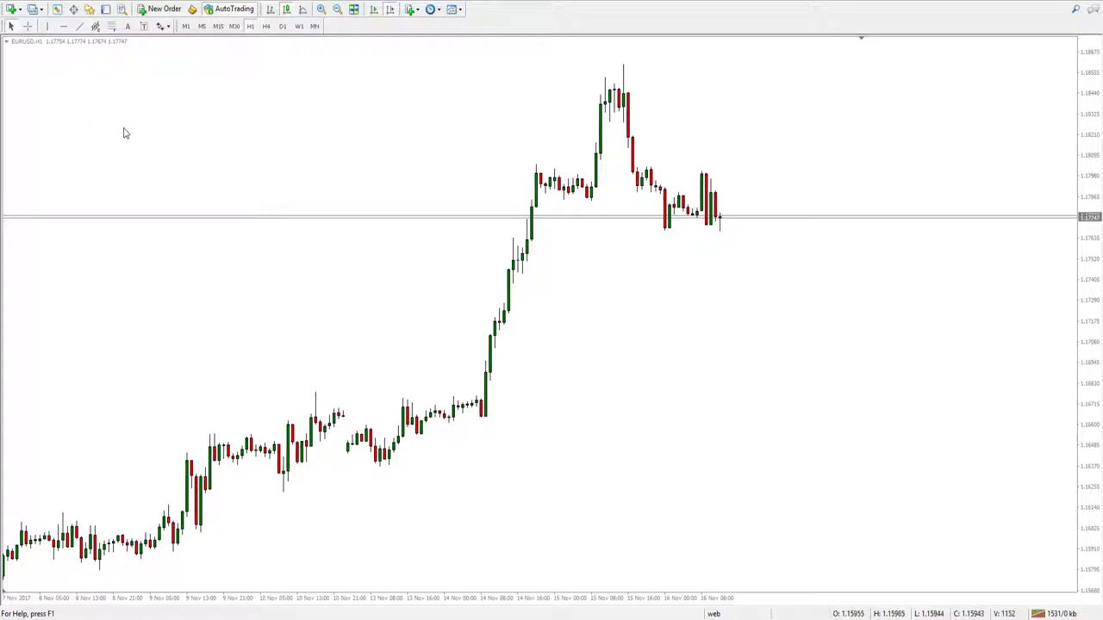
Step: Add the Bollinger Bands trend indicator to the EURUSD H1 chart
{"action": "left_click", "coordinate": [90, 10]}
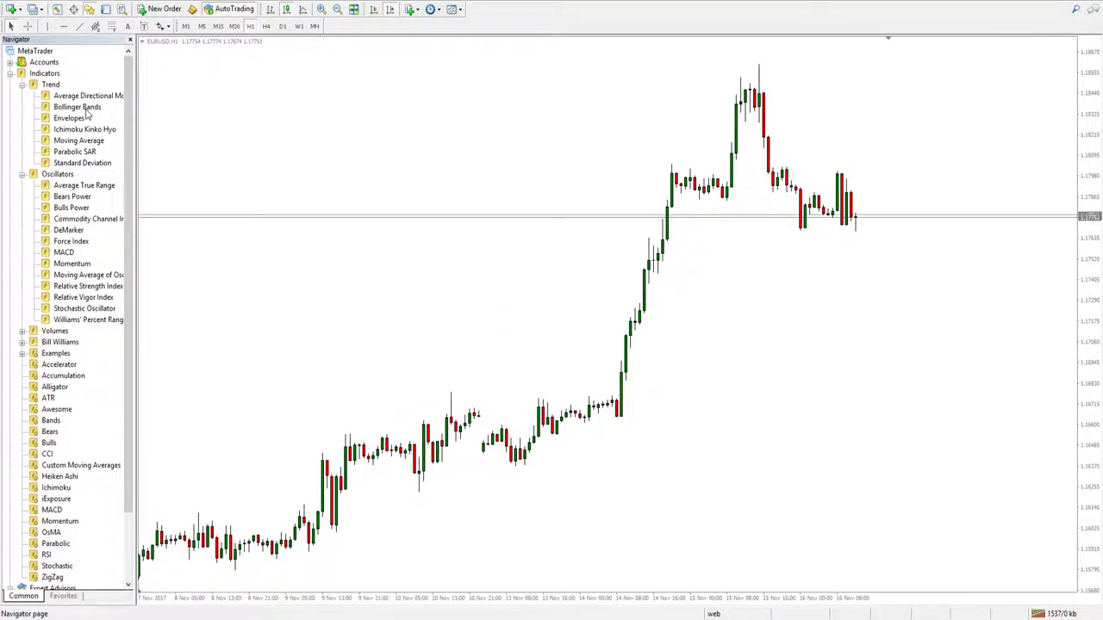
{"action": "double_click", "coordinate": [89, 109]}
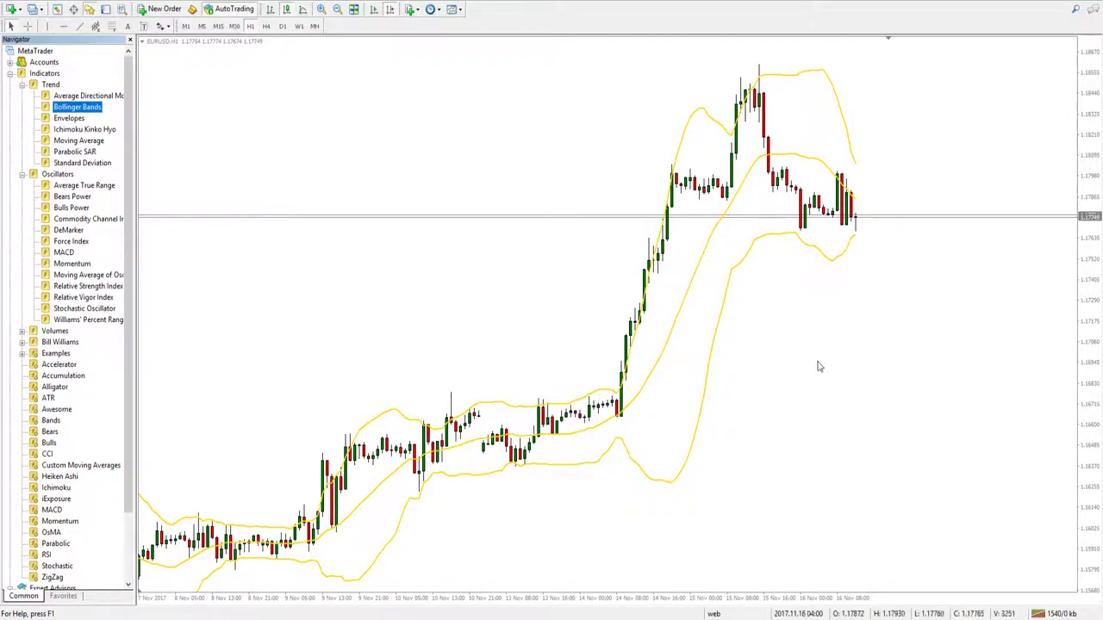
Step: Go back through the EURUSD history to mid-September 2017 and examine how price behaves at the outer and middle Bollinger Bands
{"action": "scroll", "coordinate": [747, 363], "scroll_direction": "down", "scroll_amount": 15}
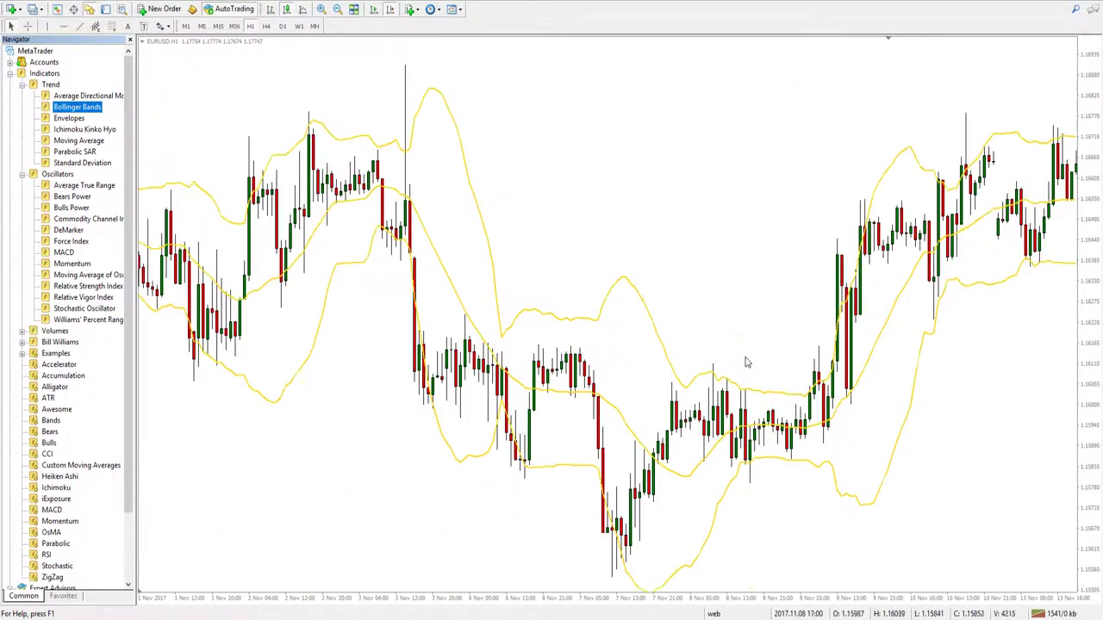
{"action": "scroll", "coordinate": [747, 363], "scroll_direction": "down", "scroll_amount": 5}
{"action": "scroll", "coordinate": [746, 363], "scroll_direction": "down", "scroll_amount": 5}
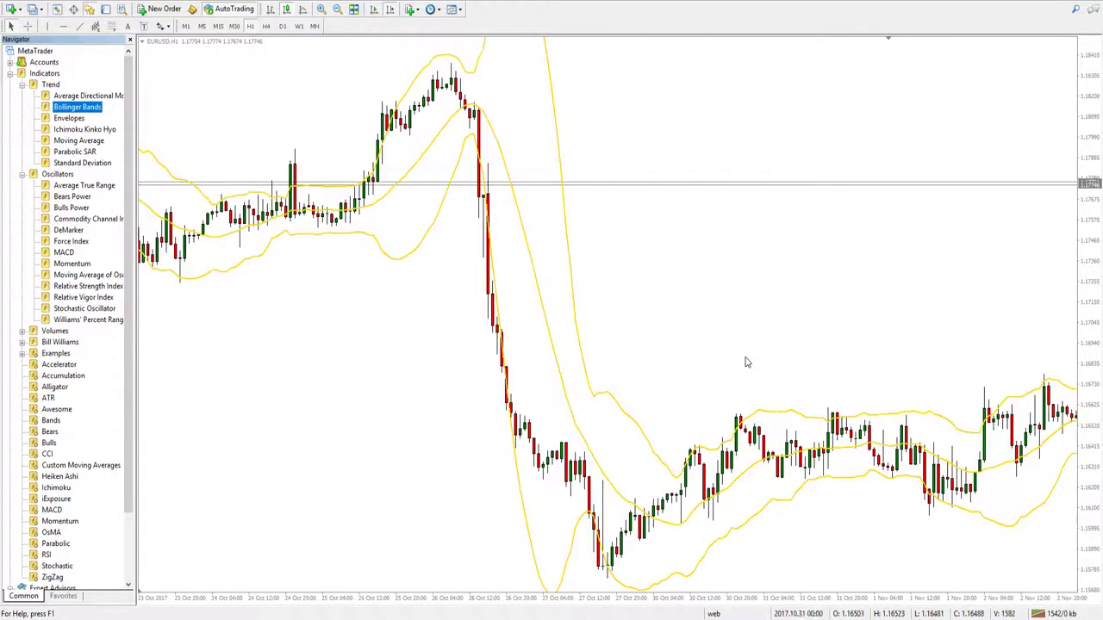
{"action": "scroll", "coordinate": [747, 363], "scroll_direction": "down", "scroll_amount": 10}
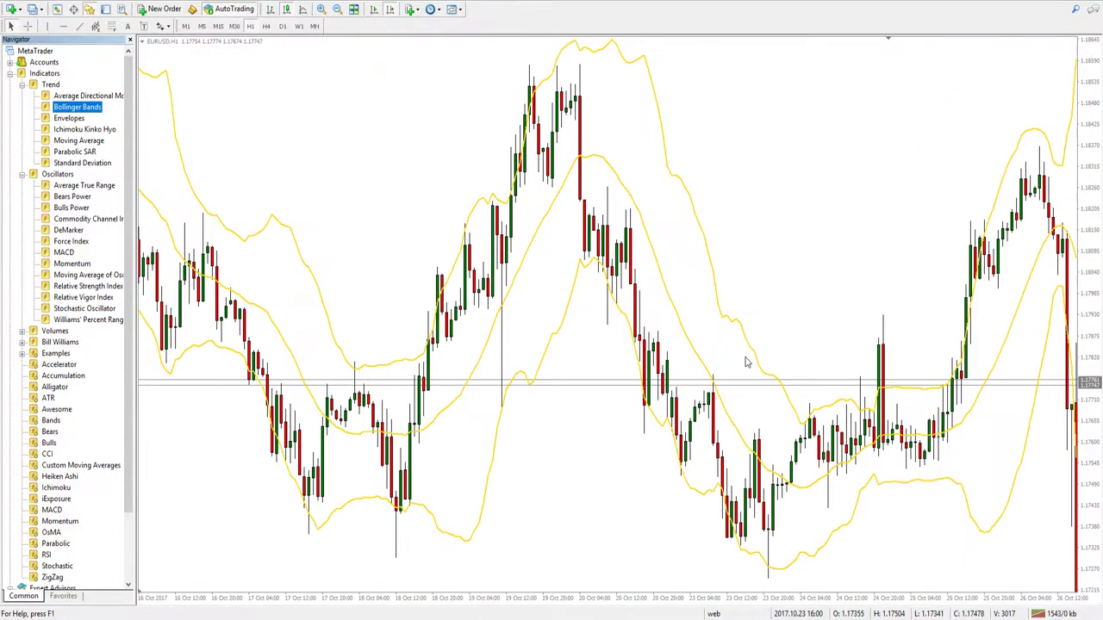
{"action": "scroll", "coordinate": [747, 362], "scroll_direction": "down", "scroll_amount": 10}
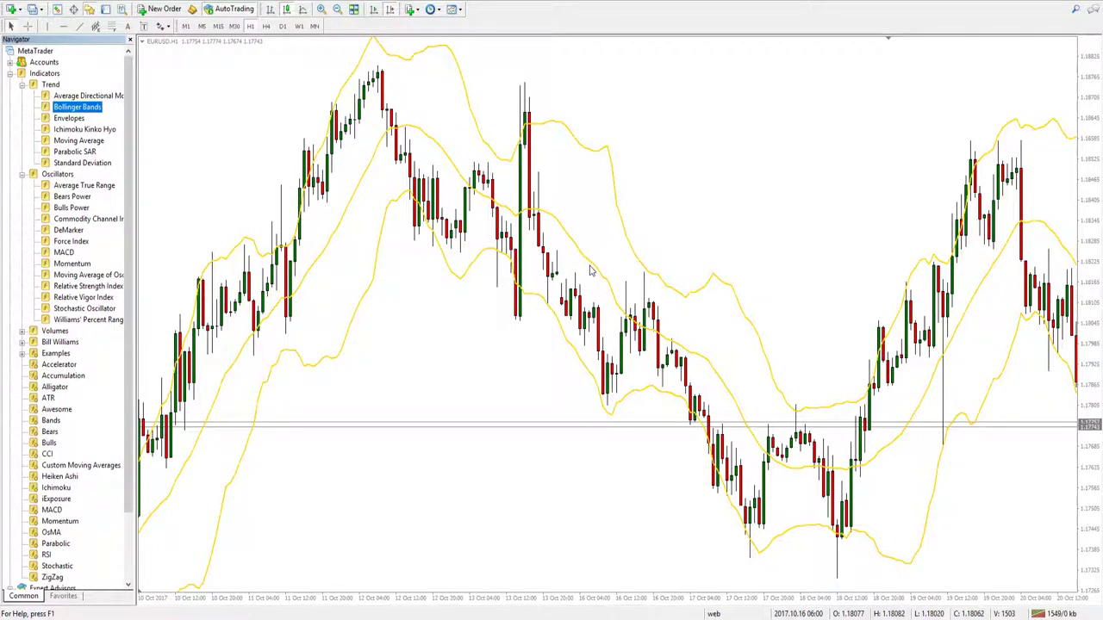
{"action": "scroll", "coordinate": [590, 271], "scroll_direction": "left", "scroll_amount": 4}
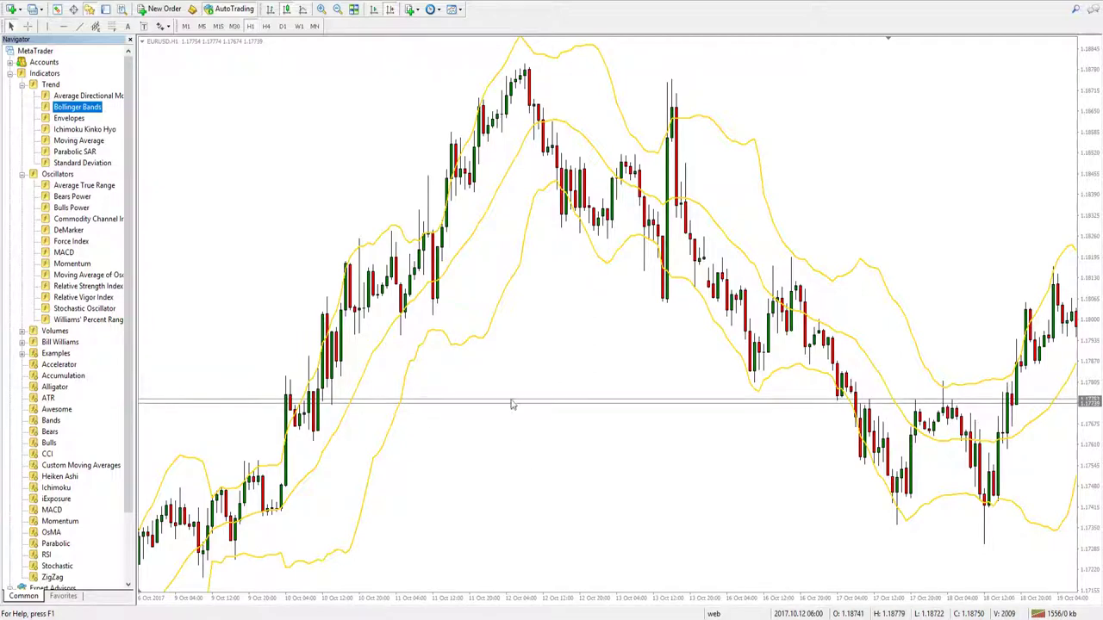
{"action": "left_click", "coordinate": [495, 322]}
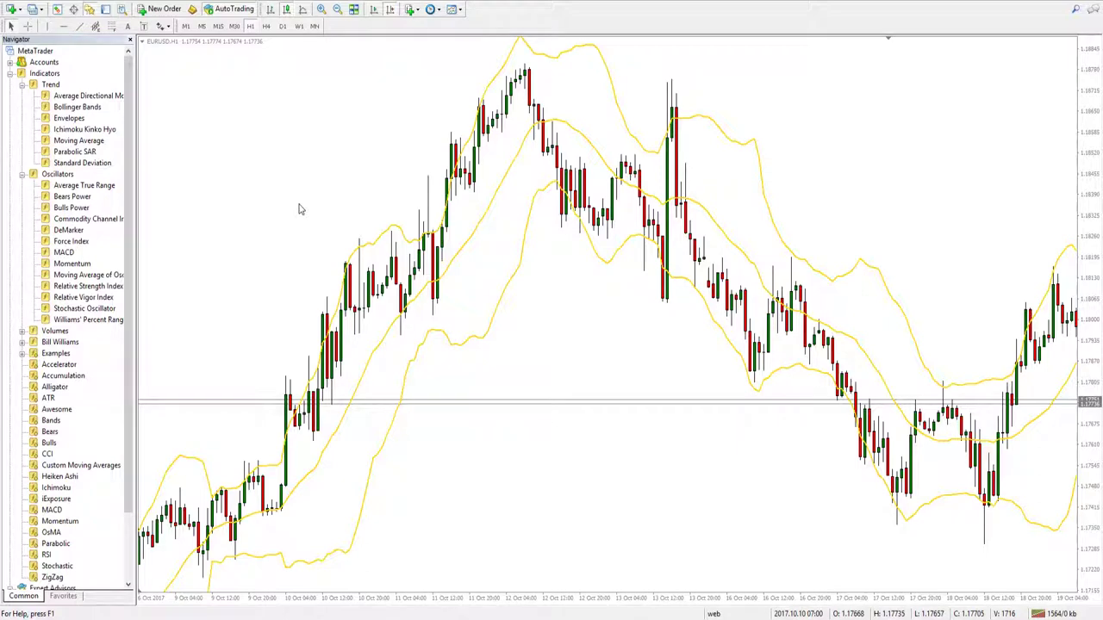
{"action": "scroll", "coordinate": [443, 305], "scroll_direction": "left", "scroll_amount": 5}
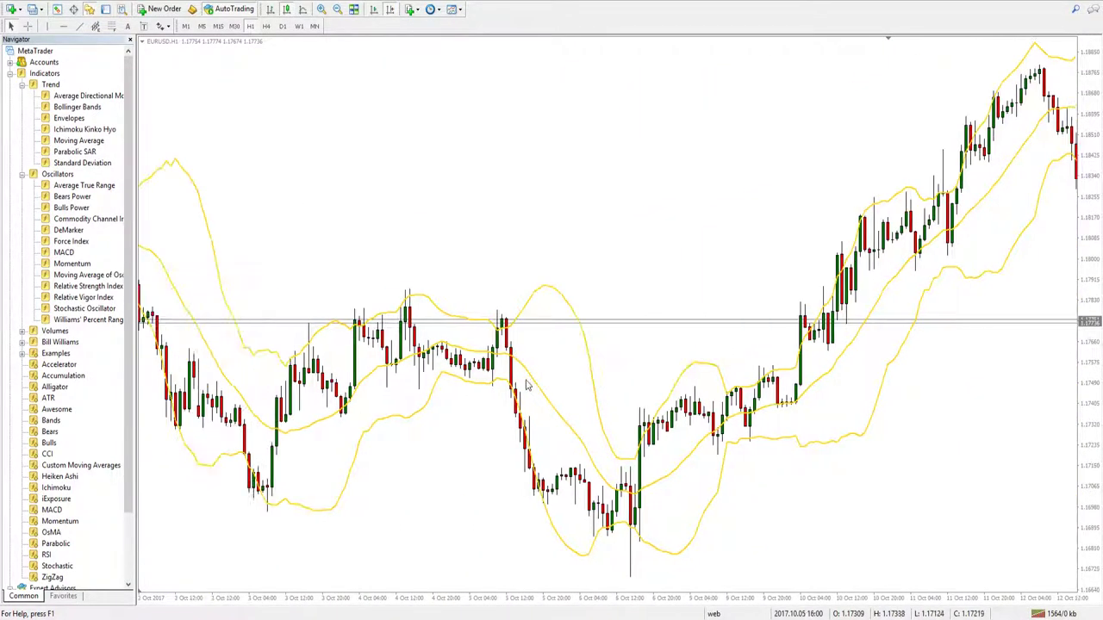
{"action": "scroll", "coordinate": [528, 385], "scroll_direction": "left", "scroll_amount": 5}
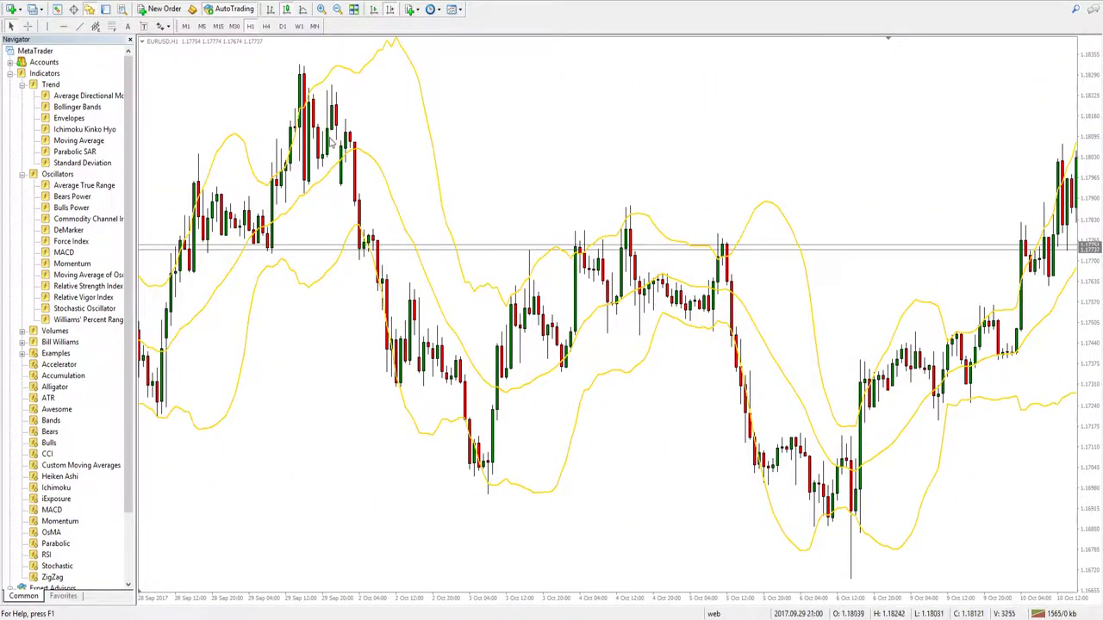
{"action": "scroll", "coordinate": [312, 291], "scroll_direction": "left", "scroll_amount": 3}
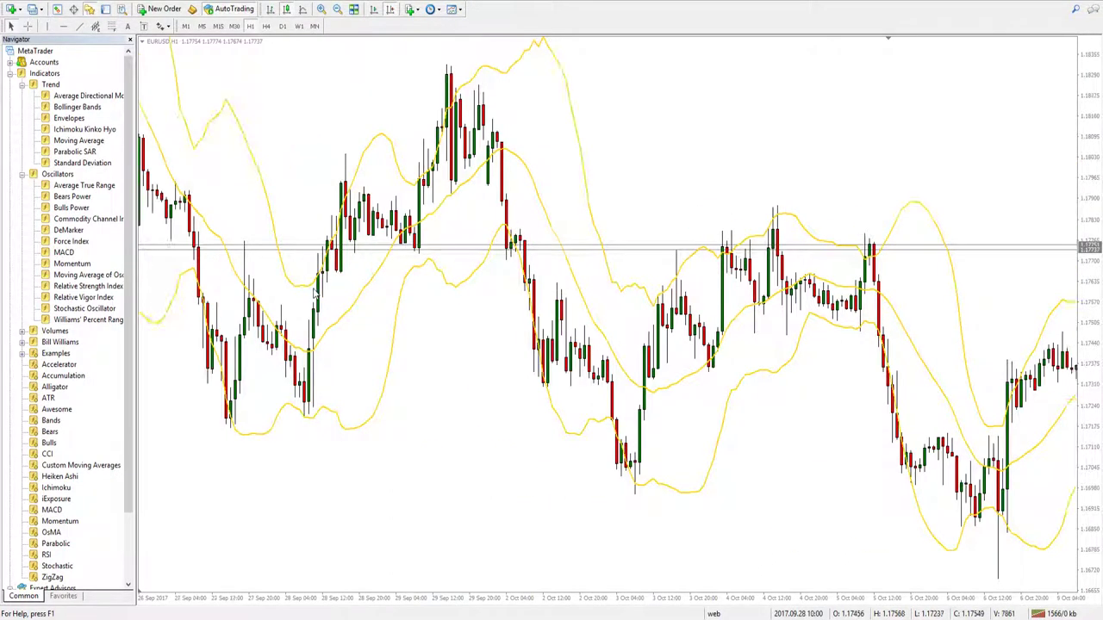
{"action": "scroll", "coordinate": [316, 294], "scroll_direction": "left", "scroll_amount": 2}
{"action": "scroll", "coordinate": [388, 317], "scroll_direction": "left", "scroll_amount": 2}
{"action": "scroll", "coordinate": [397, 322], "scroll_direction": "left", "scroll_amount": 4}
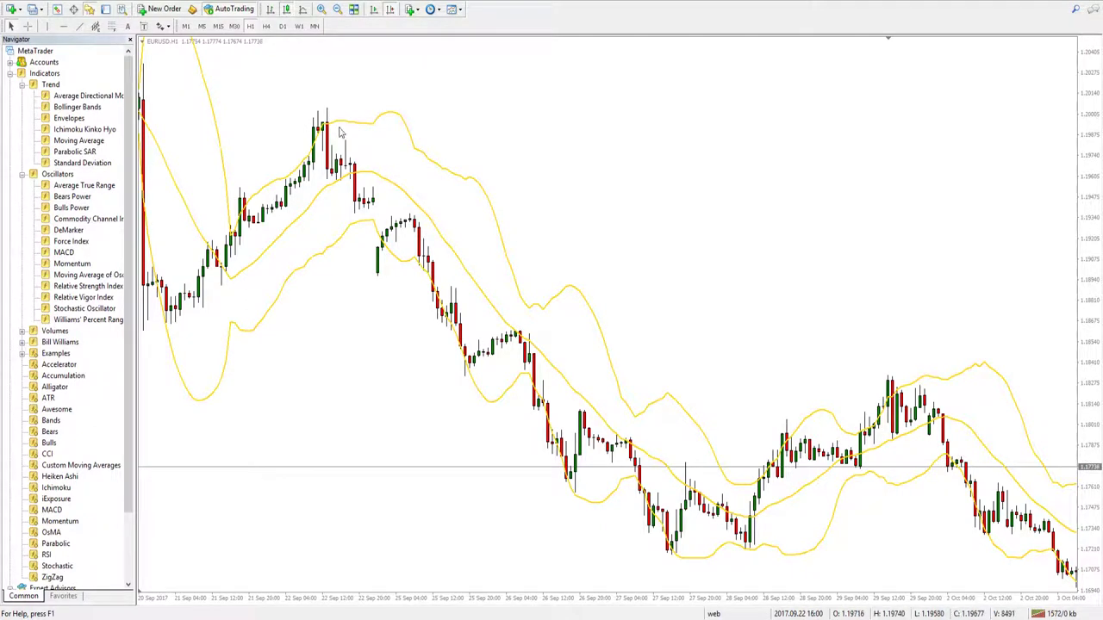
{"action": "scroll", "coordinate": [327, 177], "scroll_direction": "left", "scroll_amount": 2}
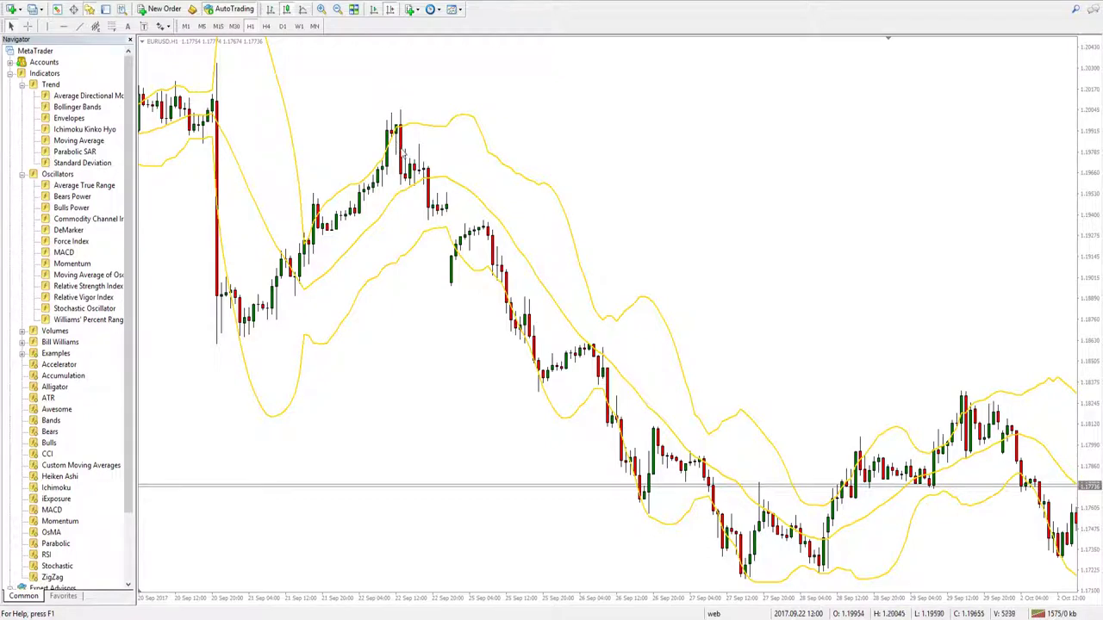
{"action": "scroll", "coordinate": [436, 230], "scroll_direction": "left", "scroll_amount": 3}
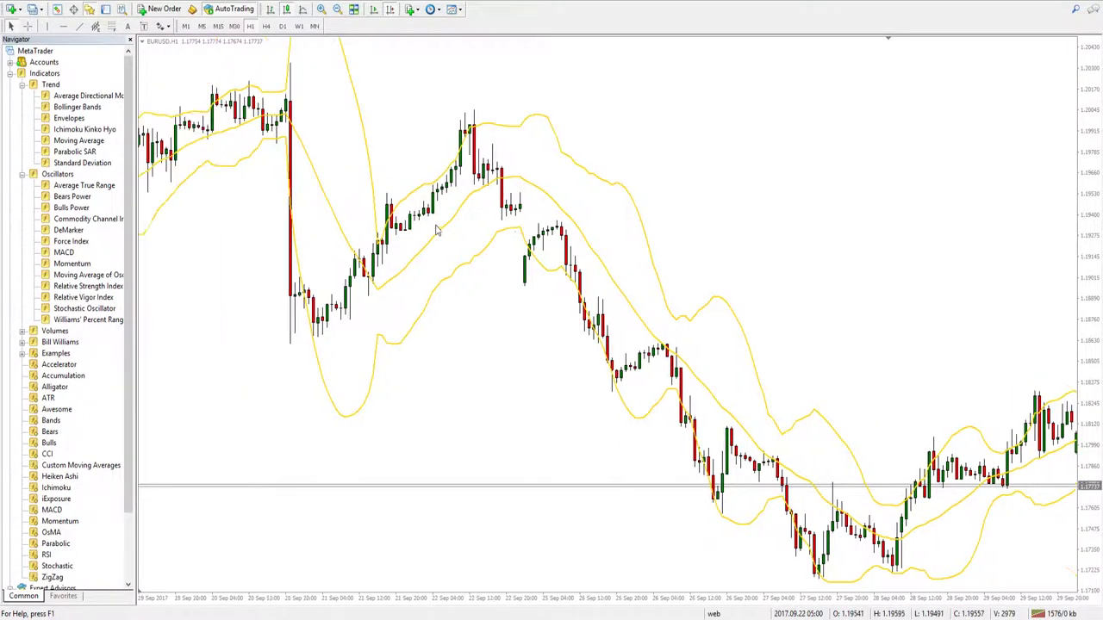
{"action": "scroll", "coordinate": [497, 213], "scroll_direction": "left", "scroll_amount": 1}
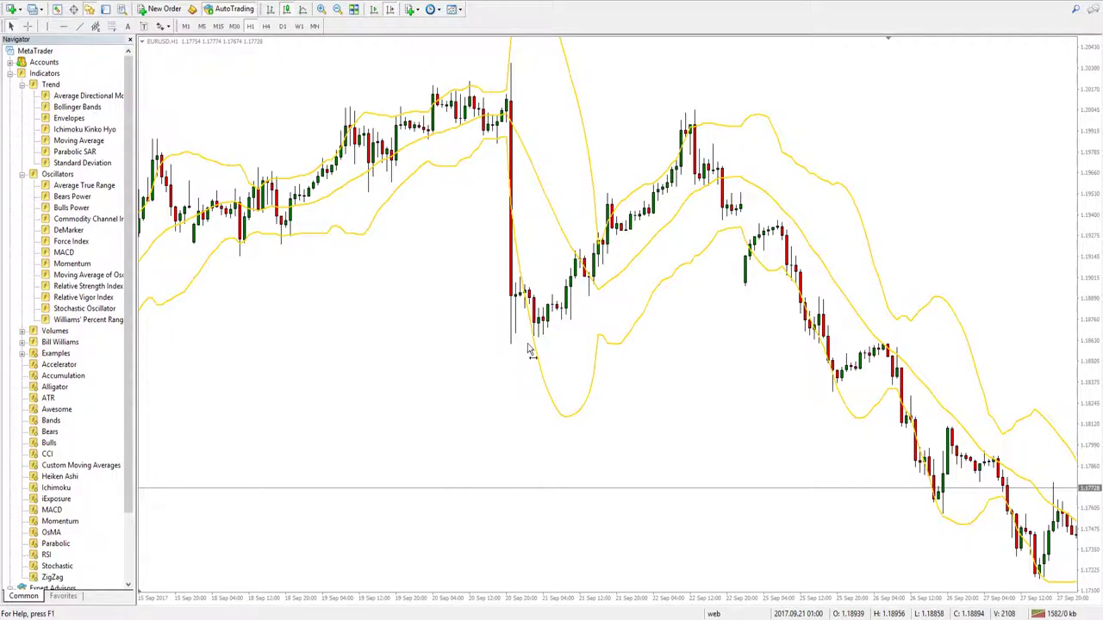
Step: Enlarge the candles of the EURUSD chart and hide the Navigator to widen the chart area
{"action": "key", "text": "plus"}
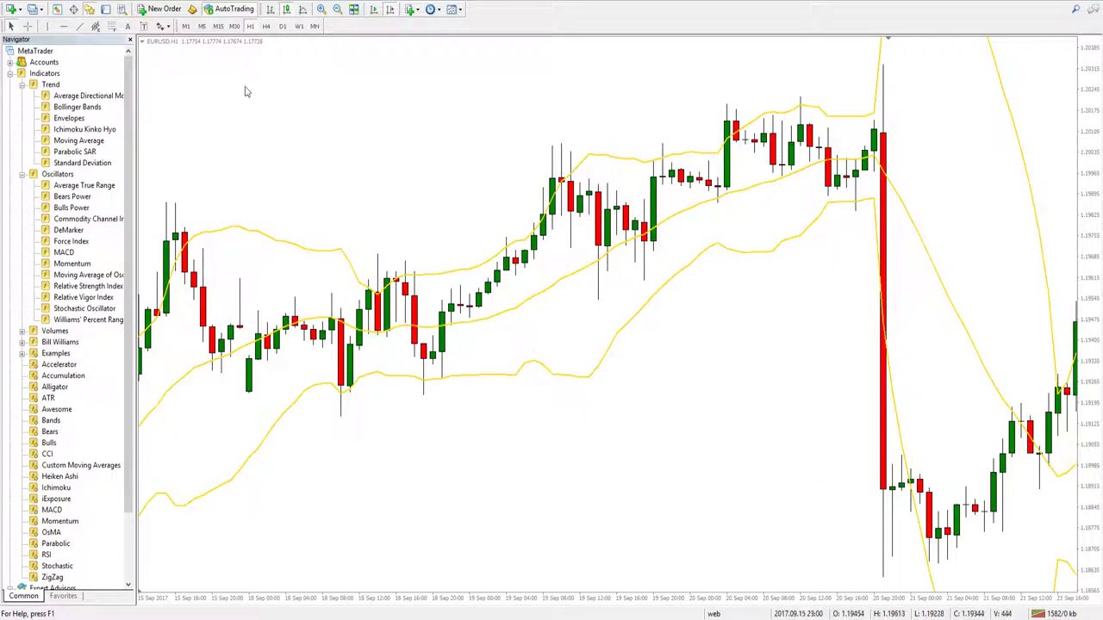
{"action": "left_click", "coordinate": [130, 40]}
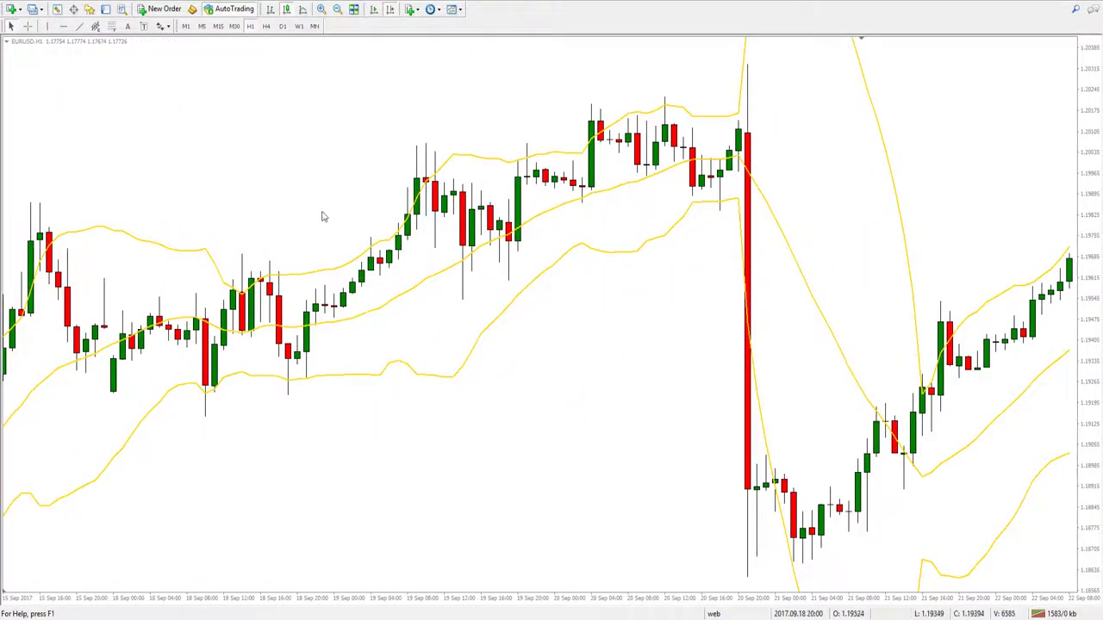
Step: Examine the candles touching the Bollinger Bands between 13 and 25 September 2017, especially the 15 September peak at the upper band
{"action": "scroll", "coordinate": [579, 291], "scroll_direction": "down", "scroll_amount": 3}
{"action": "scroll", "coordinate": [579, 290], "scroll_direction": "down", "scroll_amount": 4}
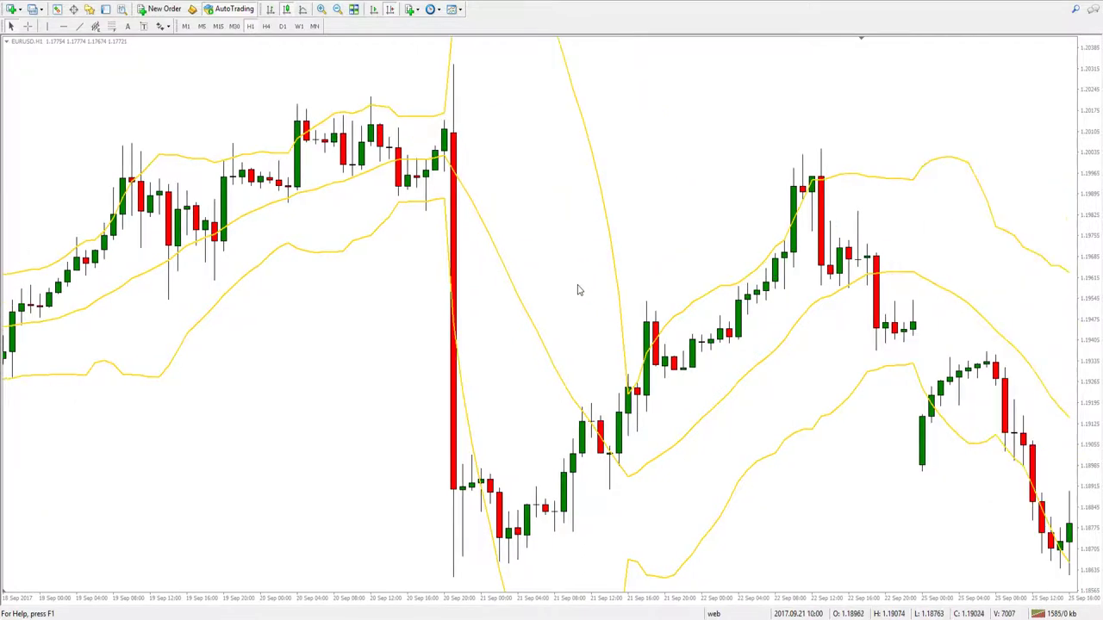
{"action": "scroll", "coordinate": [616, 310], "scroll_direction": "up", "scroll_amount": 6}
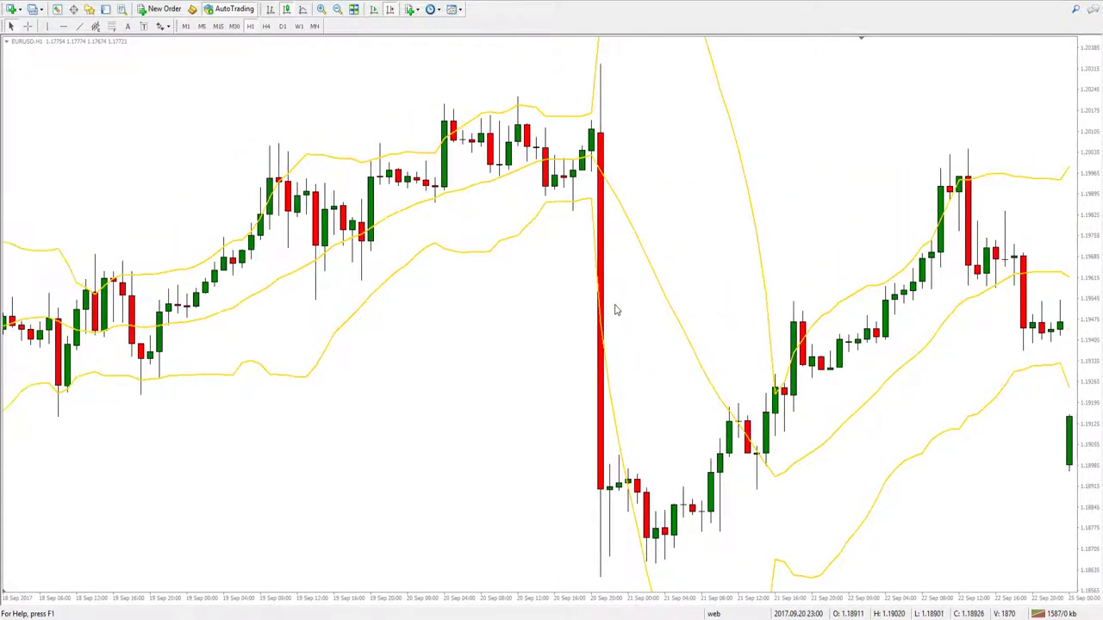
{"action": "scroll", "coordinate": [660, 316], "scroll_direction": "up", "scroll_amount": 3}
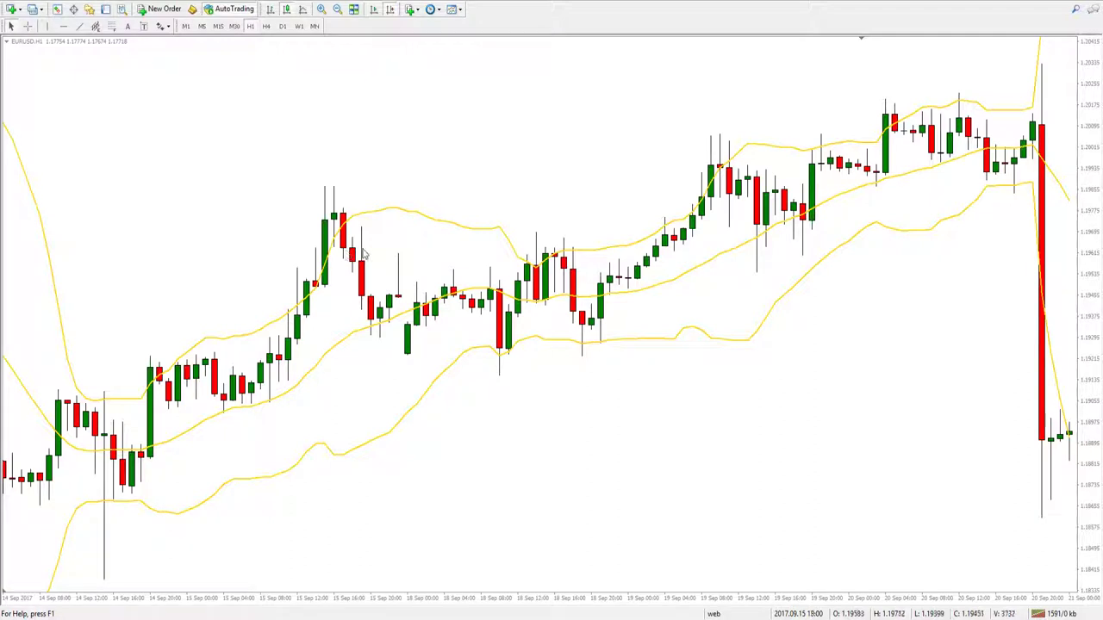
{"action": "scroll", "coordinate": [369, 255], "scroll_direction": "up", "scroll_amount": 2}
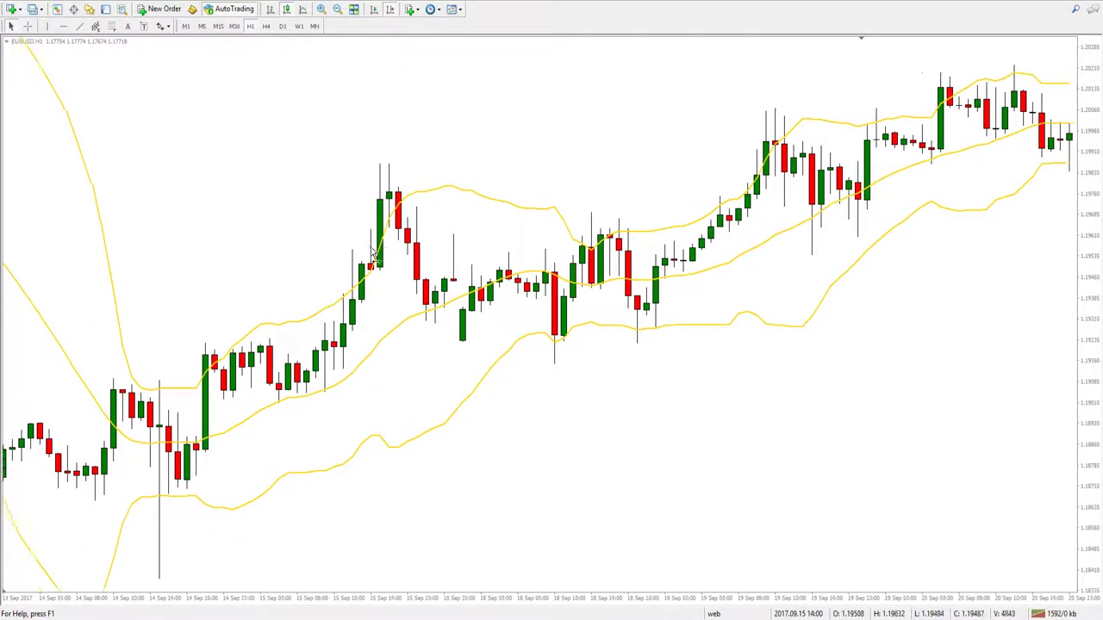
{"action": "scroll", "coordinate": [379, 251], "scroll_direction": "up", "scroll_amount": 2}
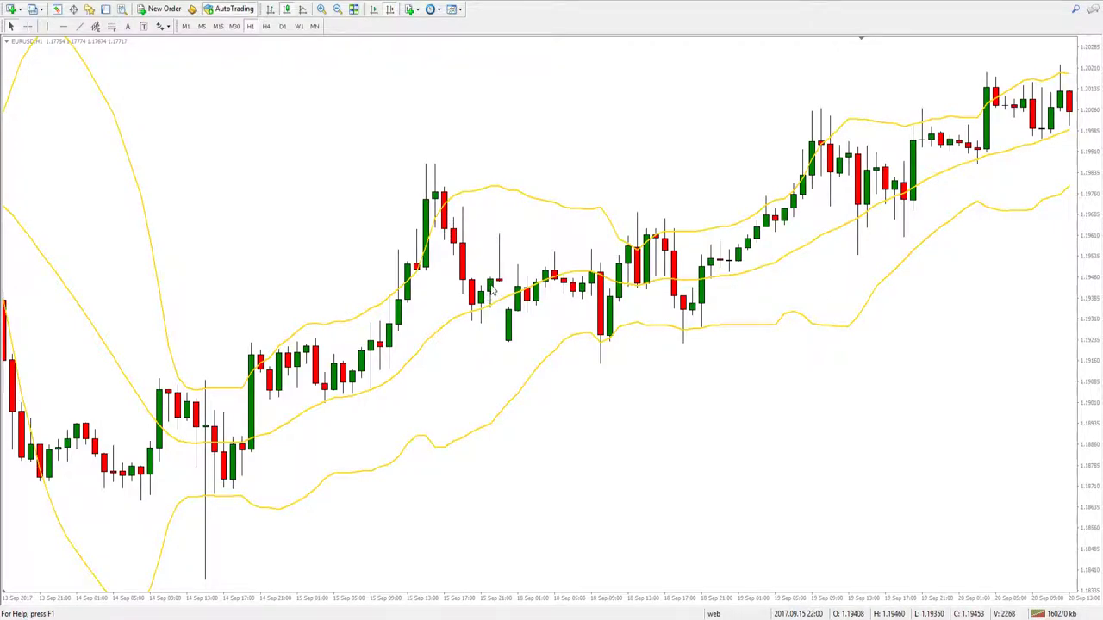
{"action": "scroll", "coordinate": [495, 288], "scroll_direction": "up", "scroll_amount": 6}
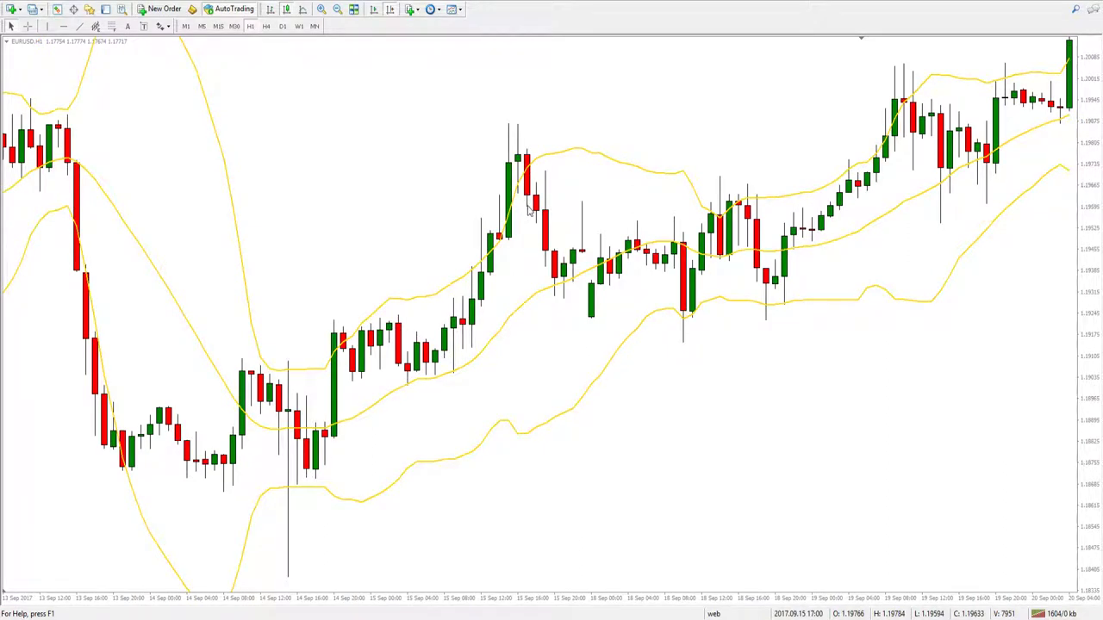
{"action": "scroll", "coordinate": [527, 211], "scroll_direction": "up", "scroll_amount": 3}
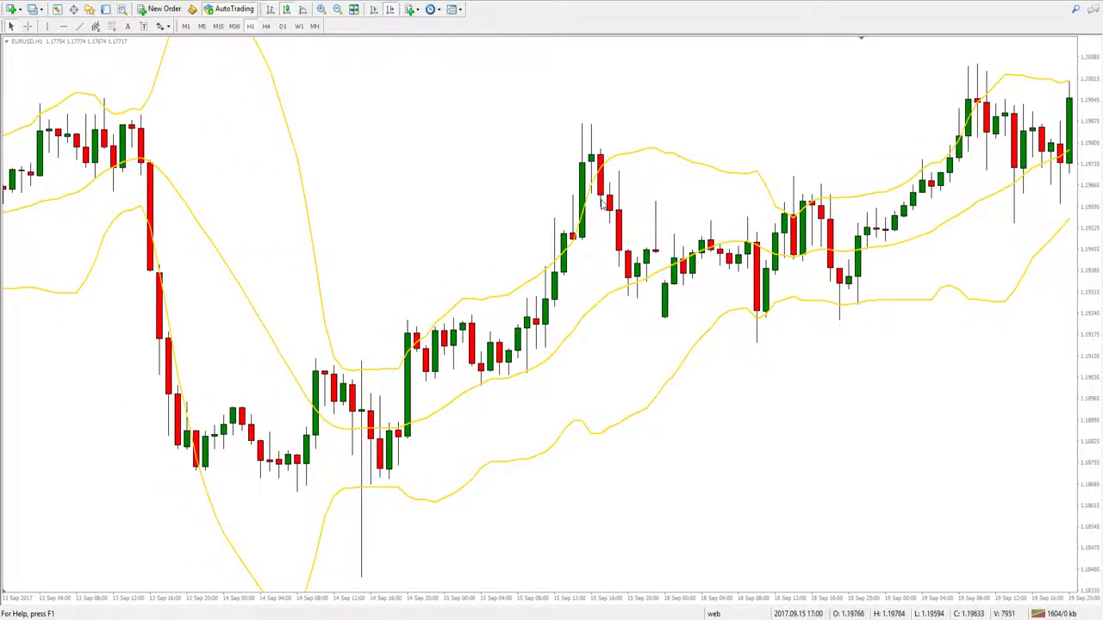
{"action": "scroll", "coordinate": [603, 207], "scroll_direction": "up", "scroll_amount": 1}
{"action": "scroll", "coordinate": [649, 204], "scroll_direction": "down", "scroll_amount": 3}
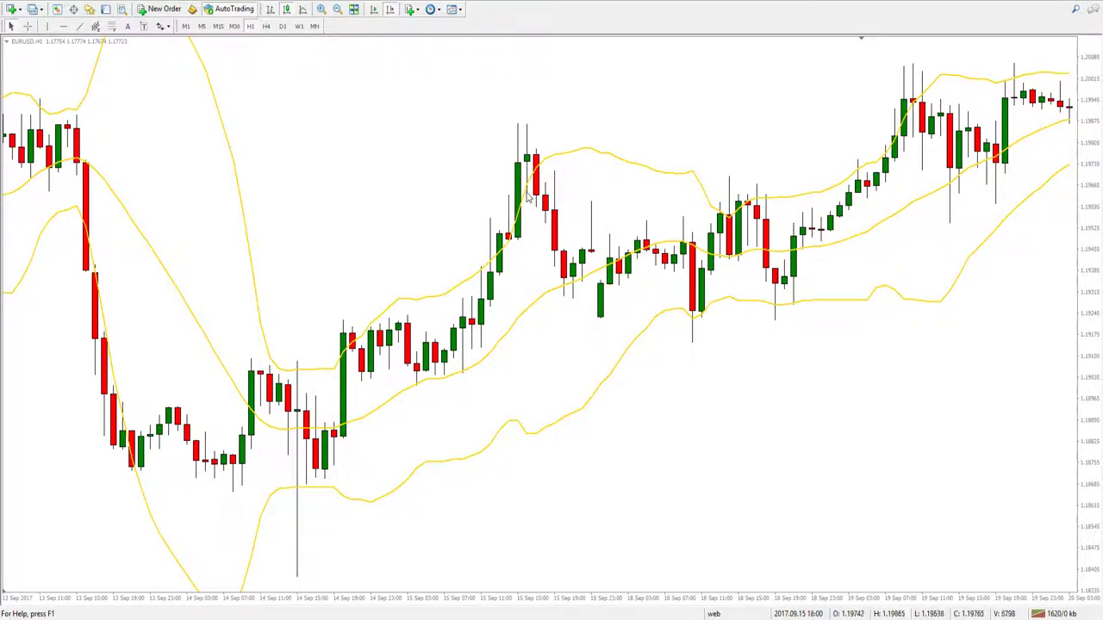
Step: Add the Average True Range oscillator with period 20 below the chart and reduce the height of its subwindow
{"action": "left_click", "coordinate": [89, 10]}
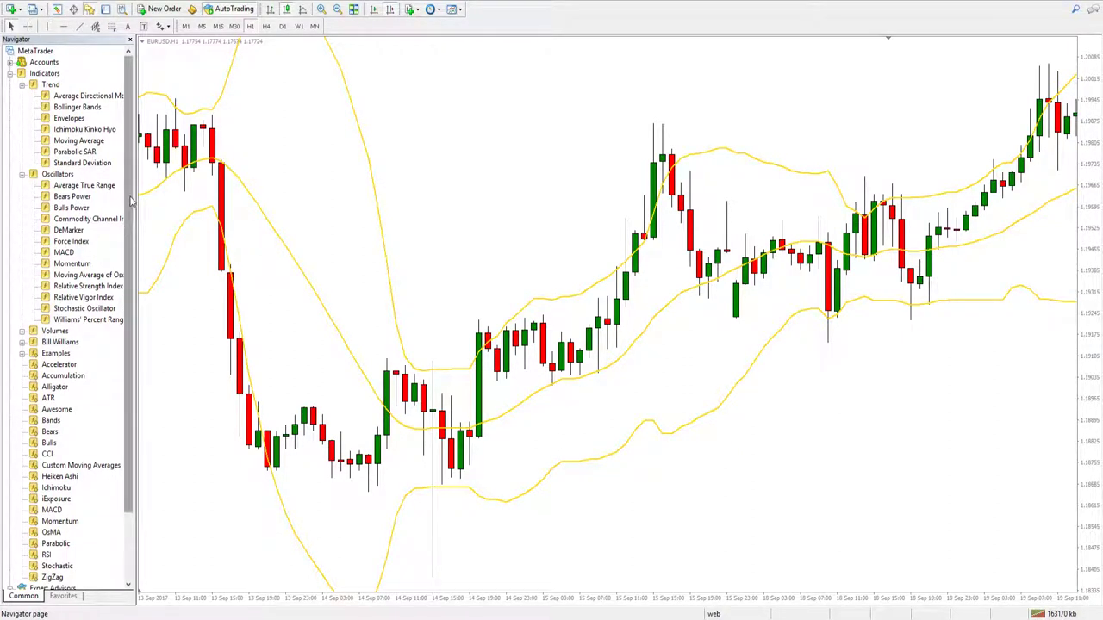
{"action": "left_click_drag", "start_coordinate": [128, 187], "coordinate": [127, 187]}
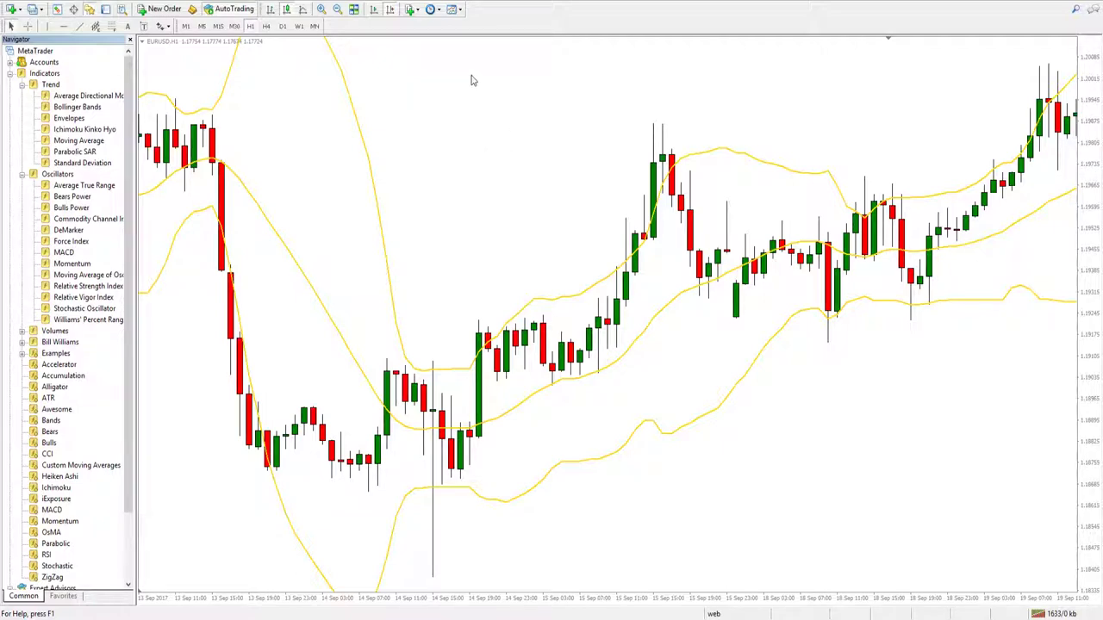
{"action": "key", "text": "Return"}
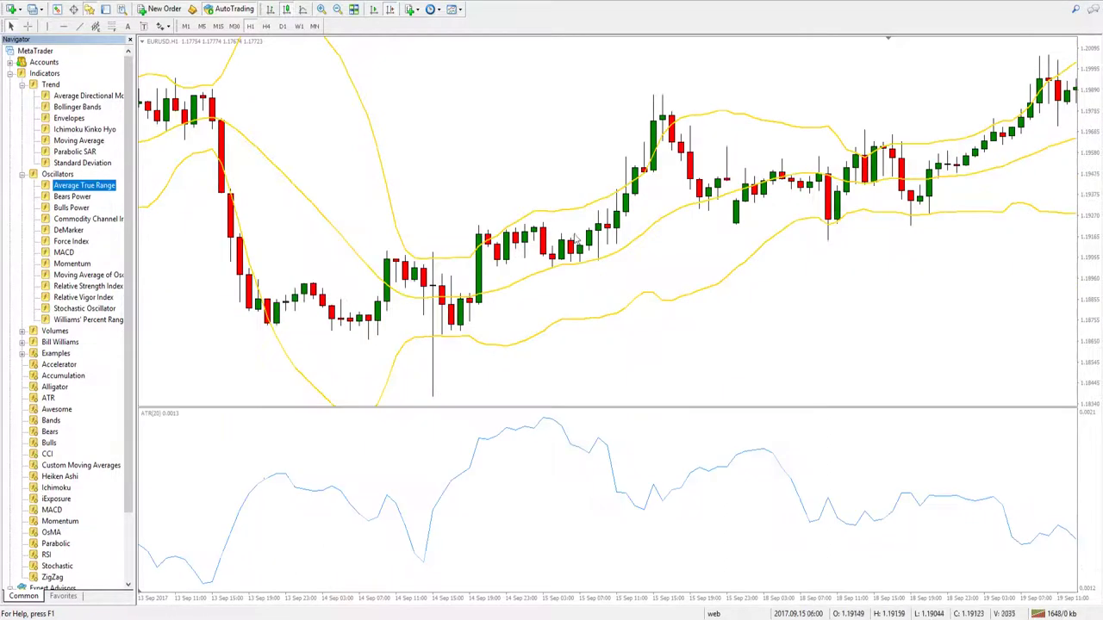
{"action": "left_click_drag", "start_coordinate": [656, 406], "coordinate": [647, 497]}
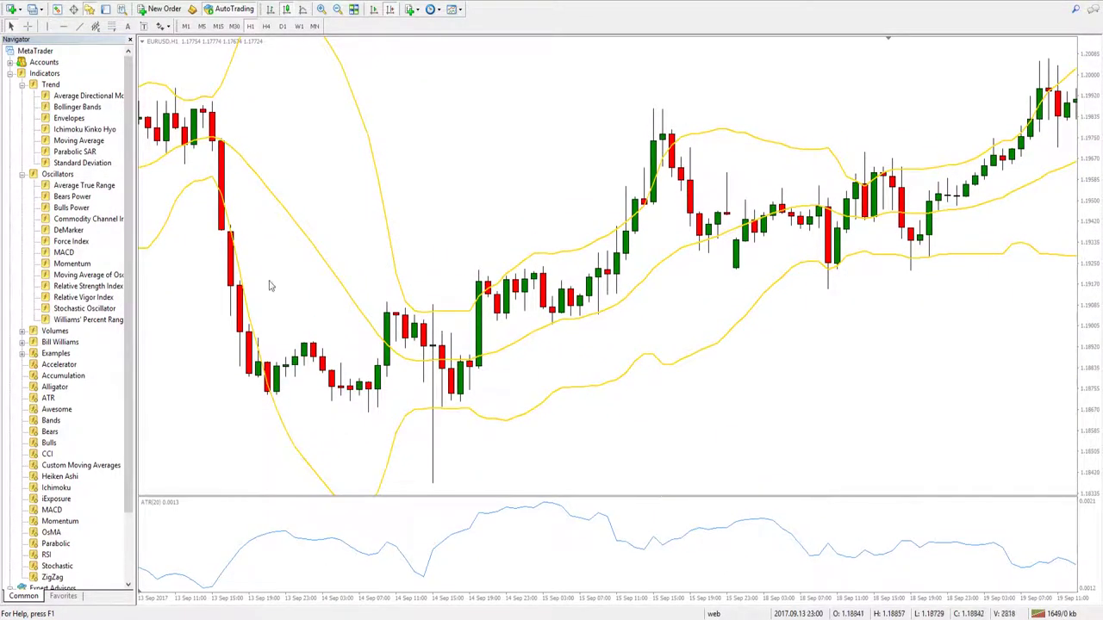
Step: Hide the Navigator so the EURUSD chart uses the full width
{"action": "left_click", "coordinate": [130, 41]}
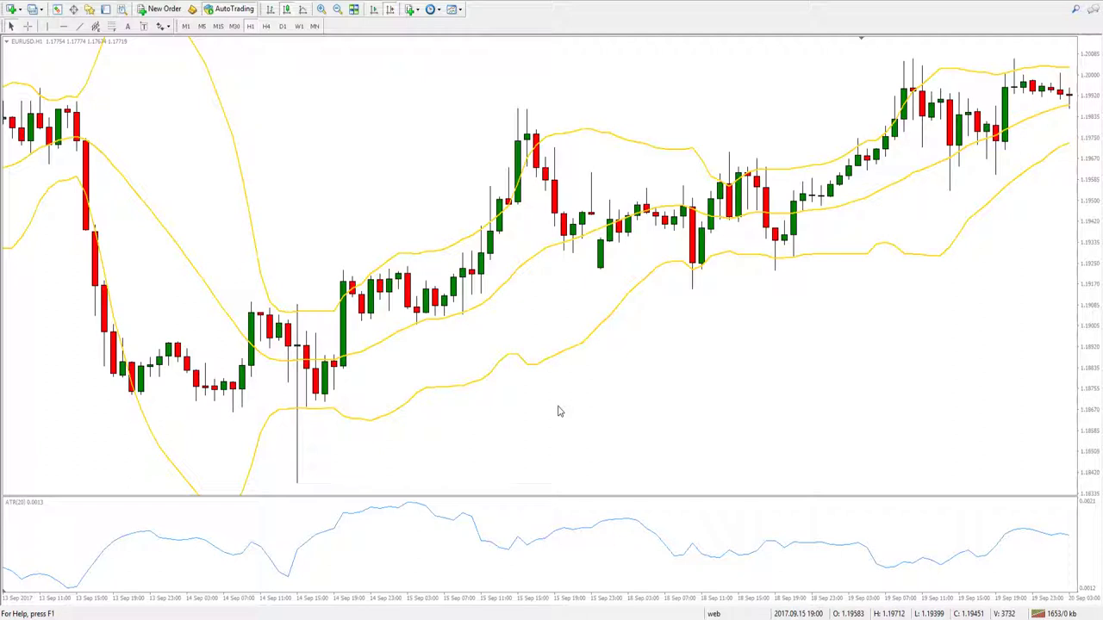
{"action": "scroll", "coordinate": [559, 410], "scroll_direction": "up", "scroll_amount": 2}
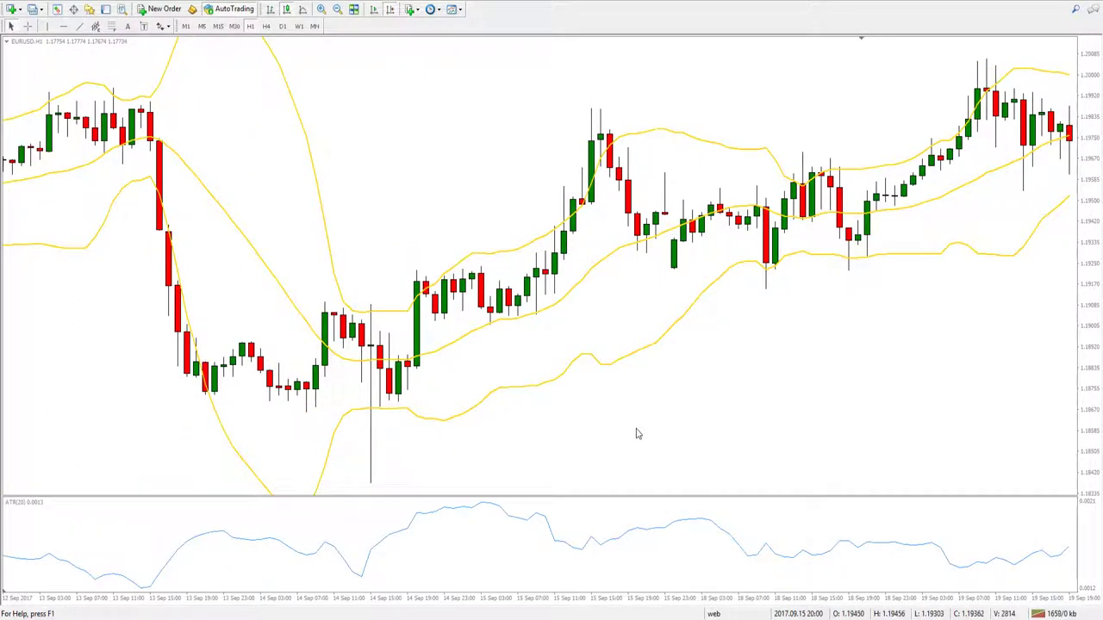
{"action": "scroll", "coordinate": [635, 433], "scroll_direction": "up", "scroll_amount": 2}
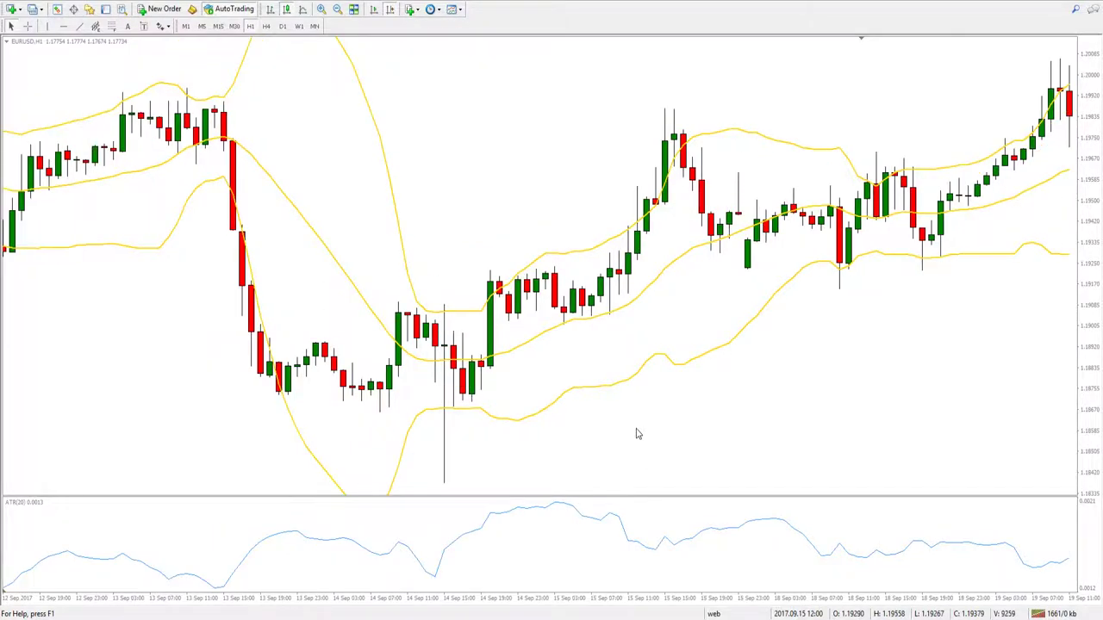
{"action": "scroll", "coordinate": [661, 419], "scroll_direction": "down", "scroll_amount": 2}
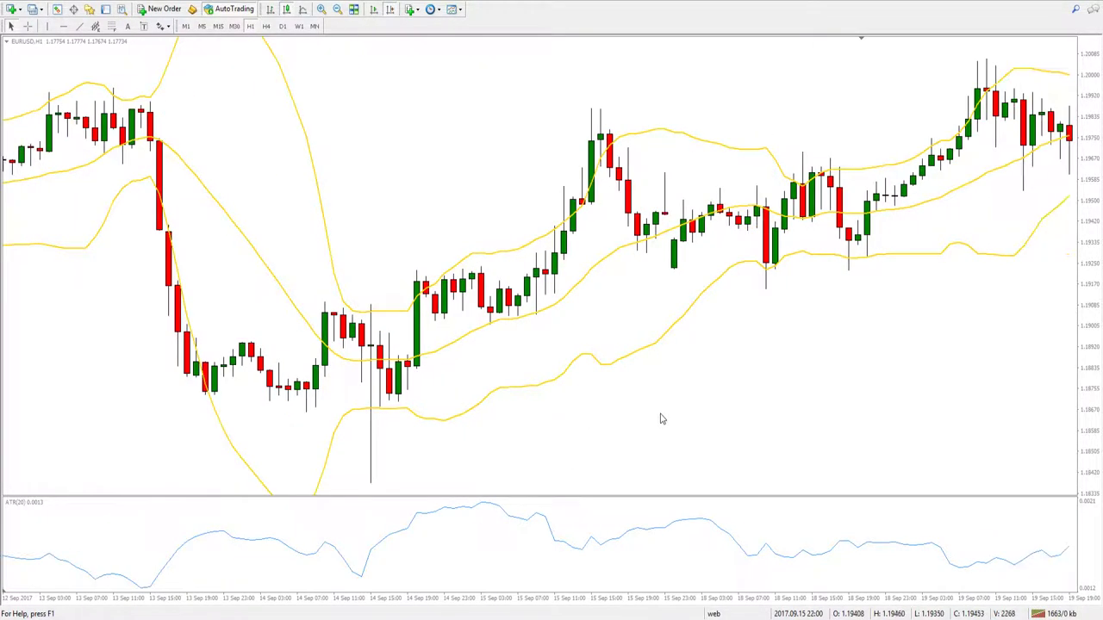
Step: Go back through the EURUSD history to mid-July 2017 and compare price behaviour at the Bollinger Bands with the ATR
{"action": "scroll", "coordinate": [559, 398], "scroll_direction": "up", "scroll_amount": 14}
{"action": "scroll", "coordinate": [562, 398], "scroll_direction": "up", "scroll_amount": 20}
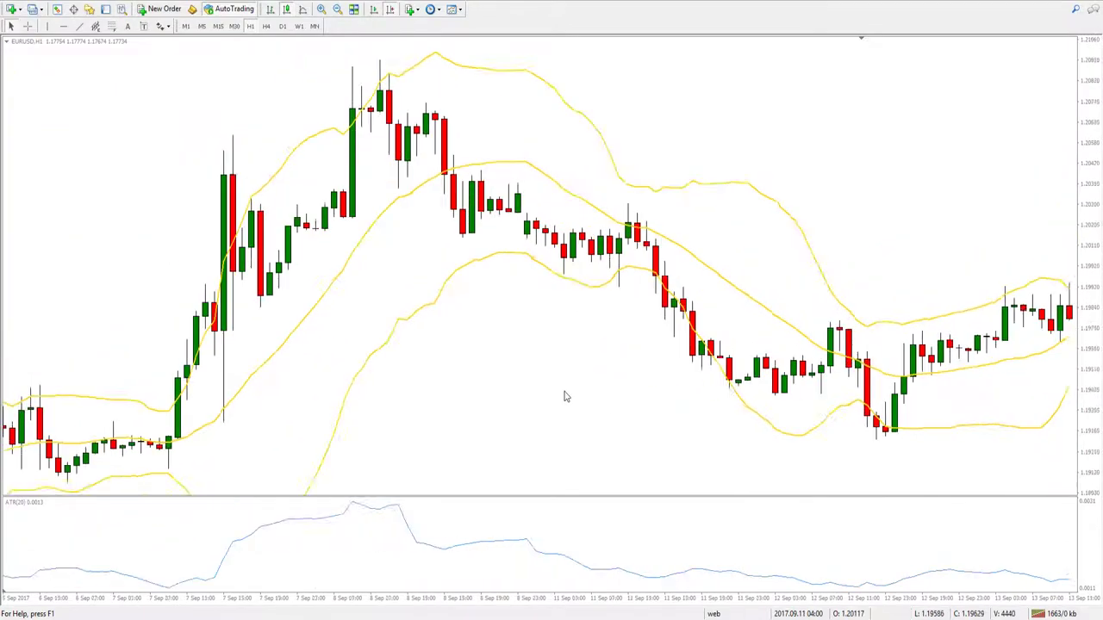
{"action": "scroll", "coordinate": [582, 433], "scroll_direction": "up", "scroll_amount": 20}
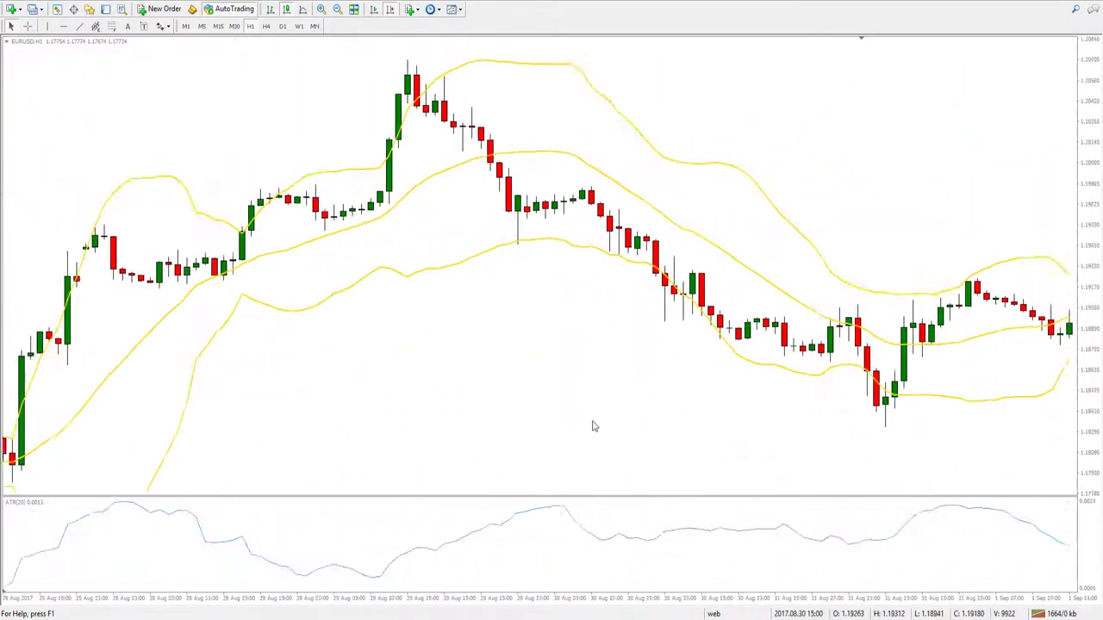
{"action": "scroll", "coordinate": [592, 430], "scroll_direction": "up", "scroll_amount": 20}
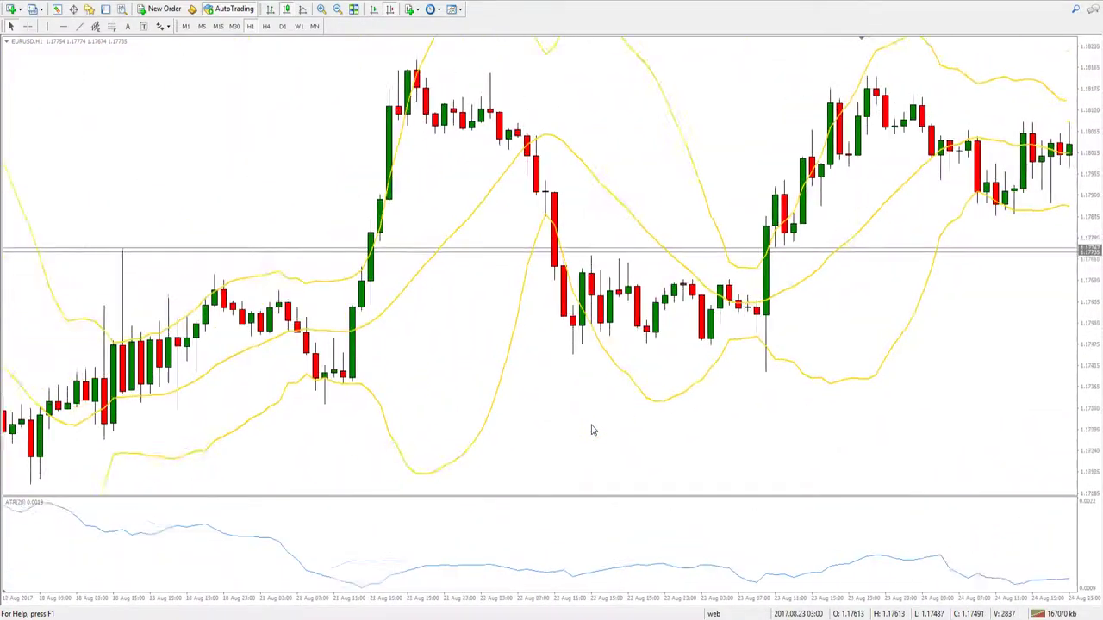
{"action": "scroll", "coordinate": [592, 430], "scroll_direction": "up", "scroll_amount": 20}
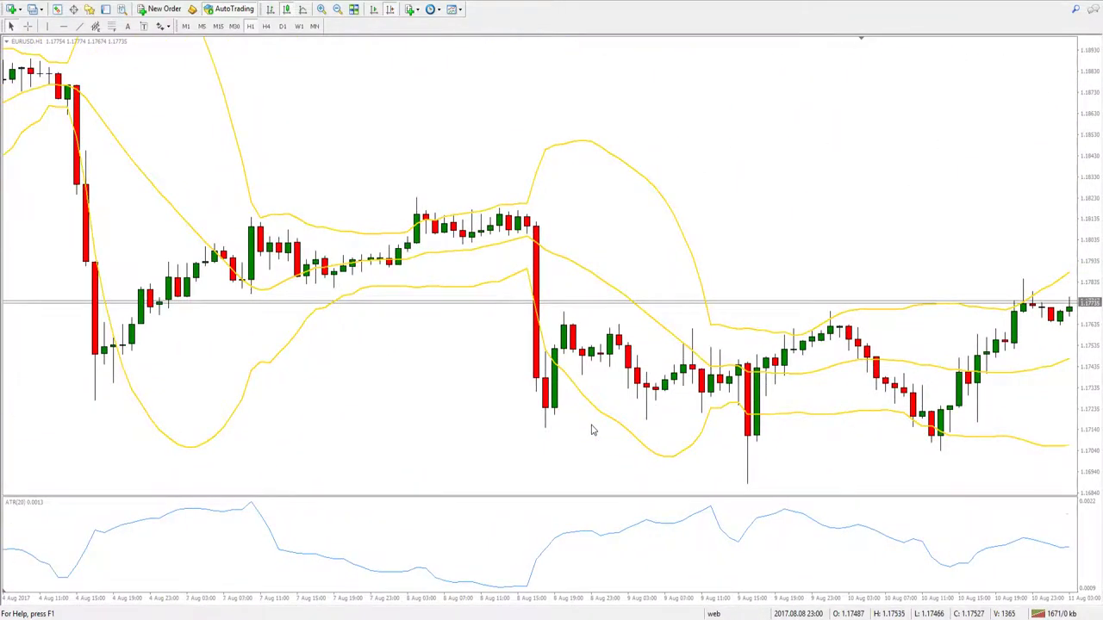
{"action": "scroll", "coordinate": [592, 430], "scroll_direction": "up", "scroll_amount": 20}
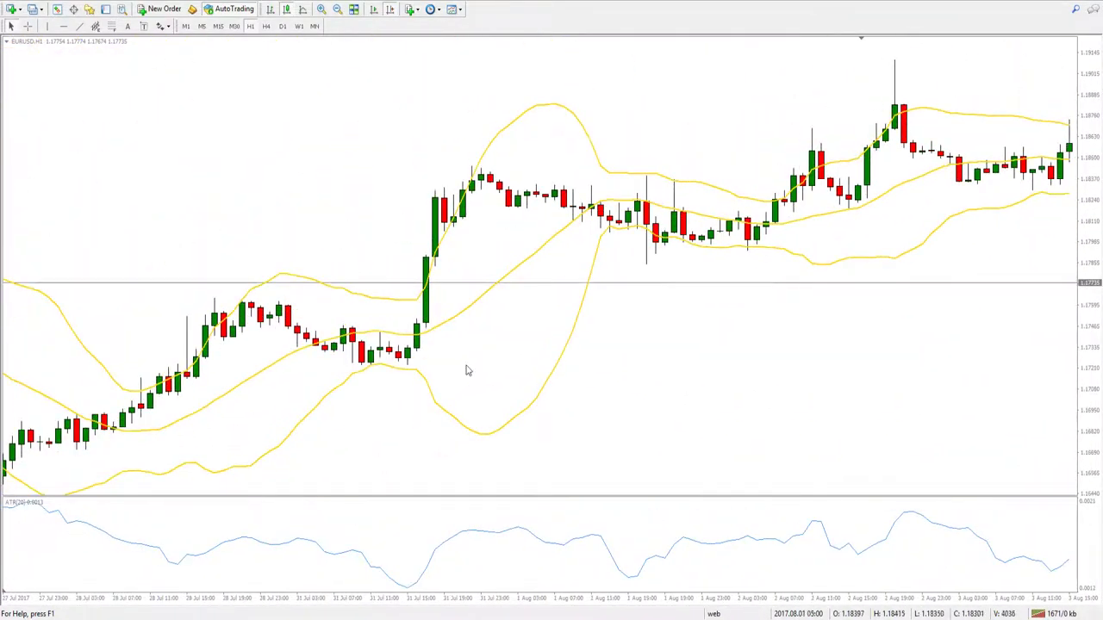
{"action": "scroll", "coordinate": [196, 212], "scroll_direction": "up", "scroll_amount": 10}
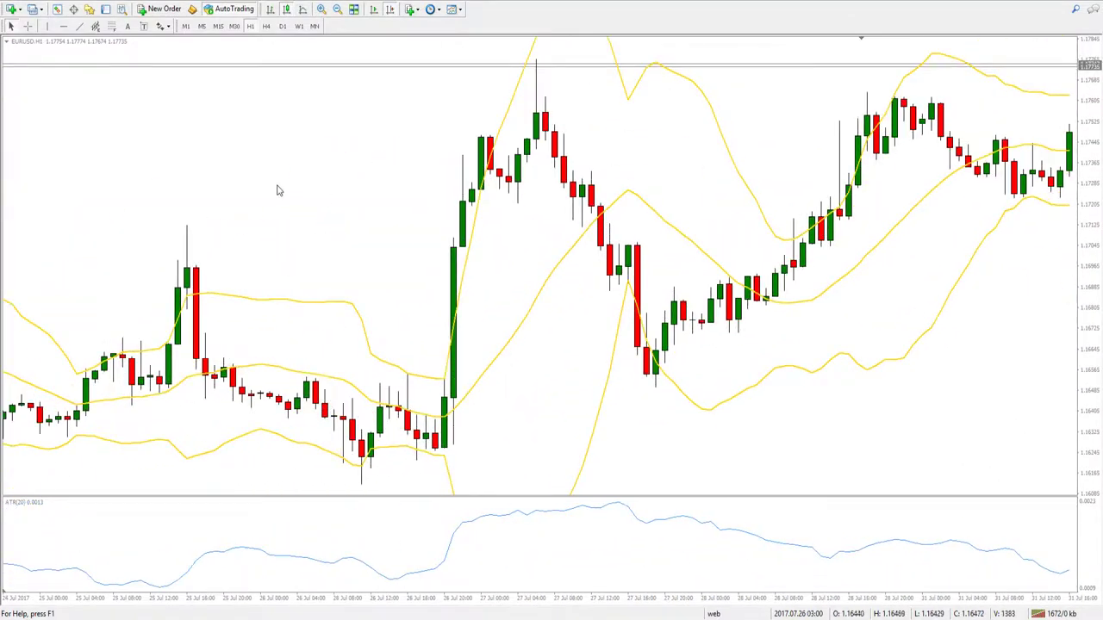
{"action": "scroll", "coordinate": [289, 191], "scroll_direction": "up", "scroll_amount": 10}
{"action": "scroll", "coordinate": [422, 322], "scroll_direction": "up", "scroll_amount": 10}
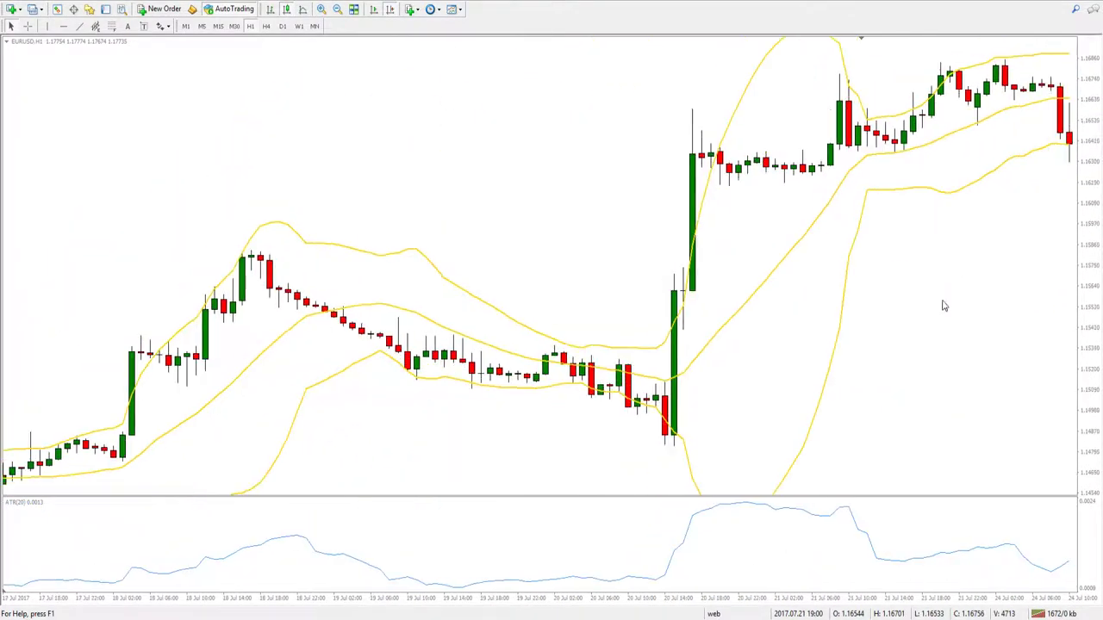
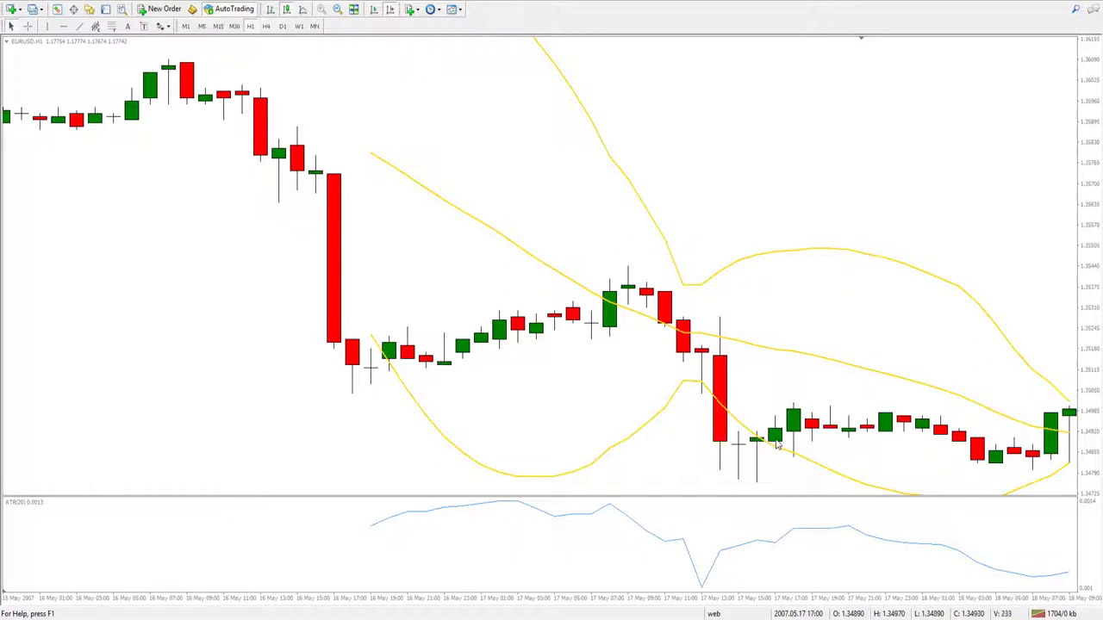
Step: Inspect the 17 May 2007 candles at the lower Bollinger Band and measure upward from the open of the 17:00 candle
{"action": "scroll", "coordinate": [775, 443], "scroll_direction": "down", "scroll_amount": 1}
{"action": "middle_click", "coordinate": [777, 441]}
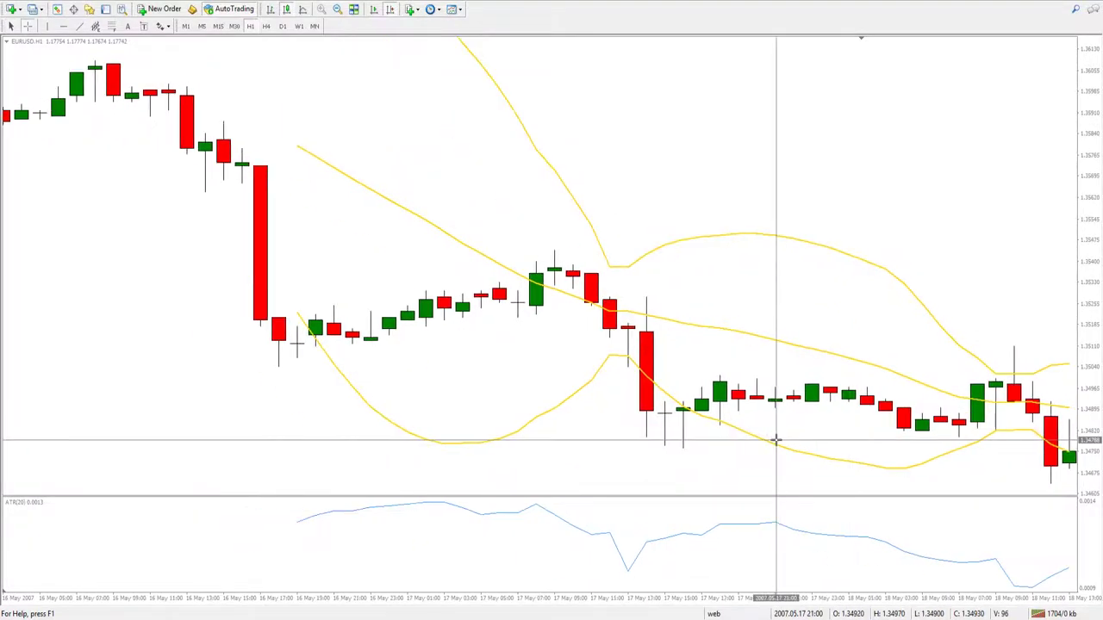
{"action": "middle_click", "coordinate": [708, 415]}
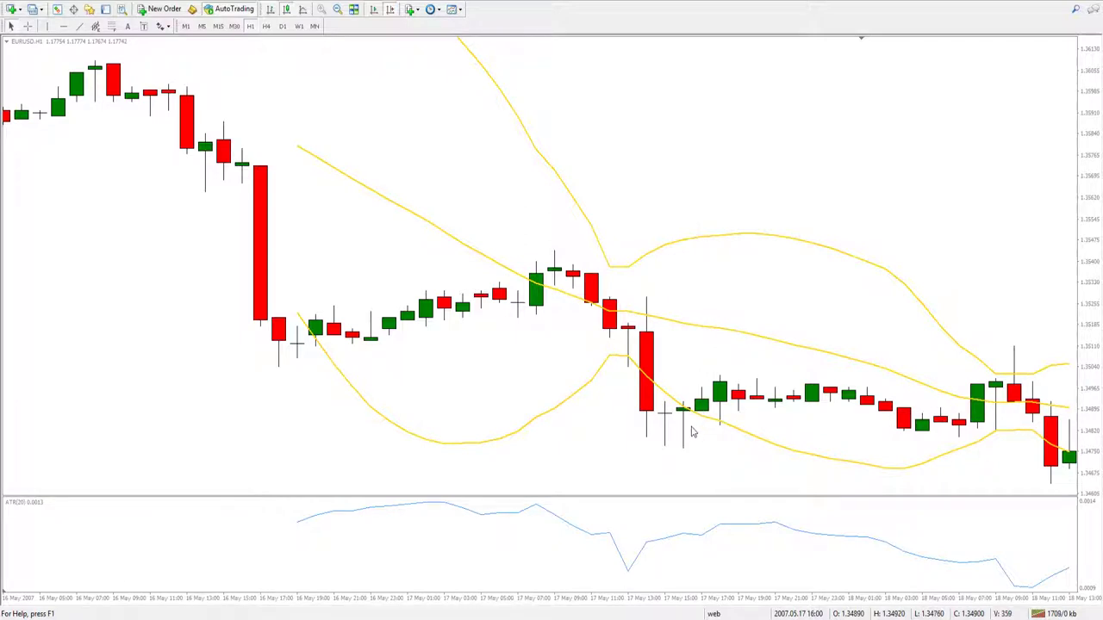
{"action": "middle_click", "coordinate": [691, 427]}
{"action": "left_click_drag", "start_coordinate": [705, 412], "coordinate": [728, 377]}
{"action": "middle_click", "coordinate": [728, 378]}
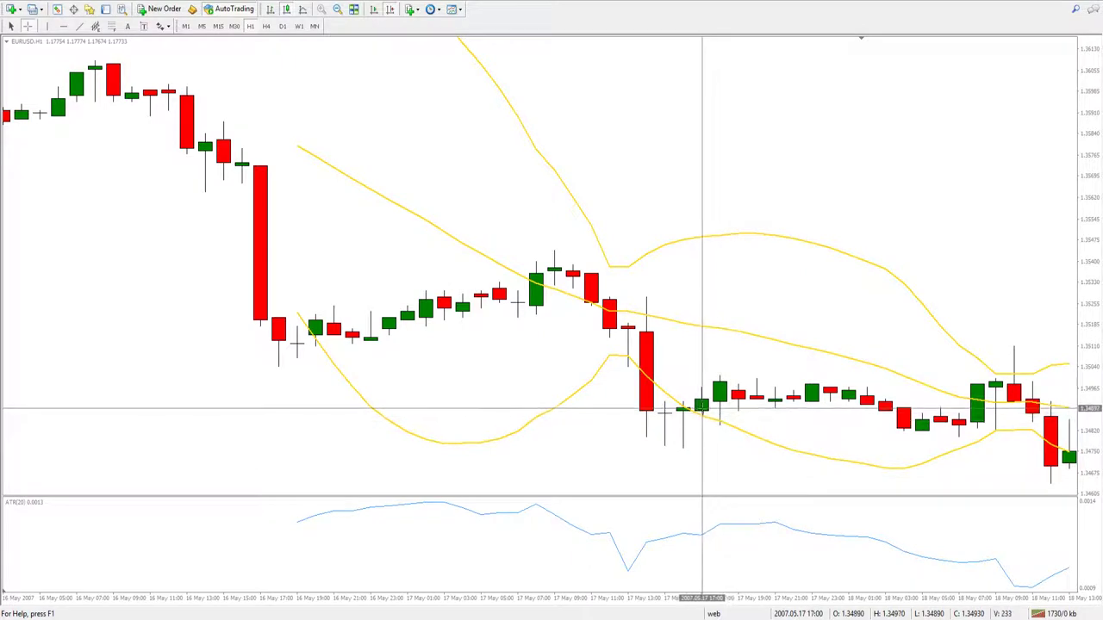
Step: Check the ATR at the 17 May 2007 17:00 candle and measure from that candle's open to the upper band at 18 May 10:00
{"action": "left_click", "coordinate": [700, 534]}
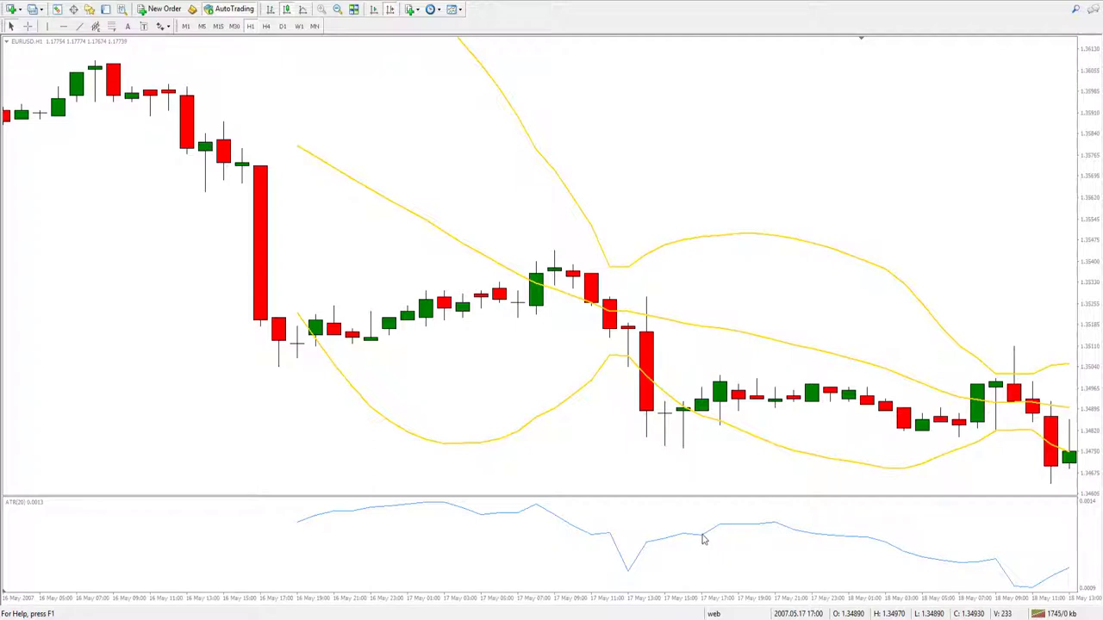
{"action": "middle_click", "coordinate": [706, 459]}
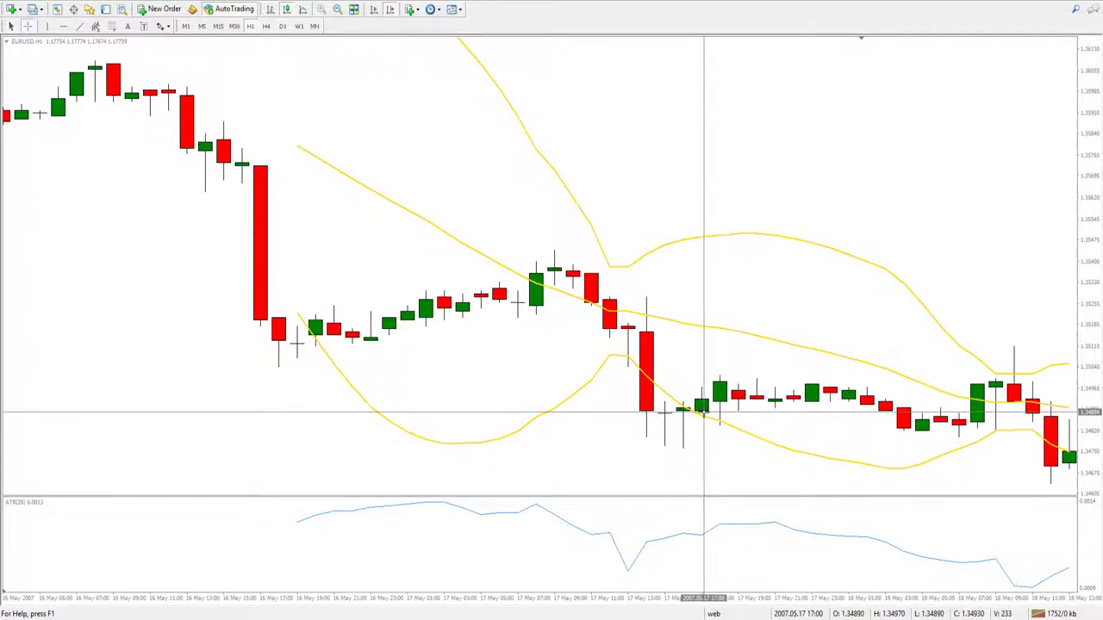
{"action": "left_click_drag", "start_coordinate": [705, 411], "coordinate": [1015, 376]}
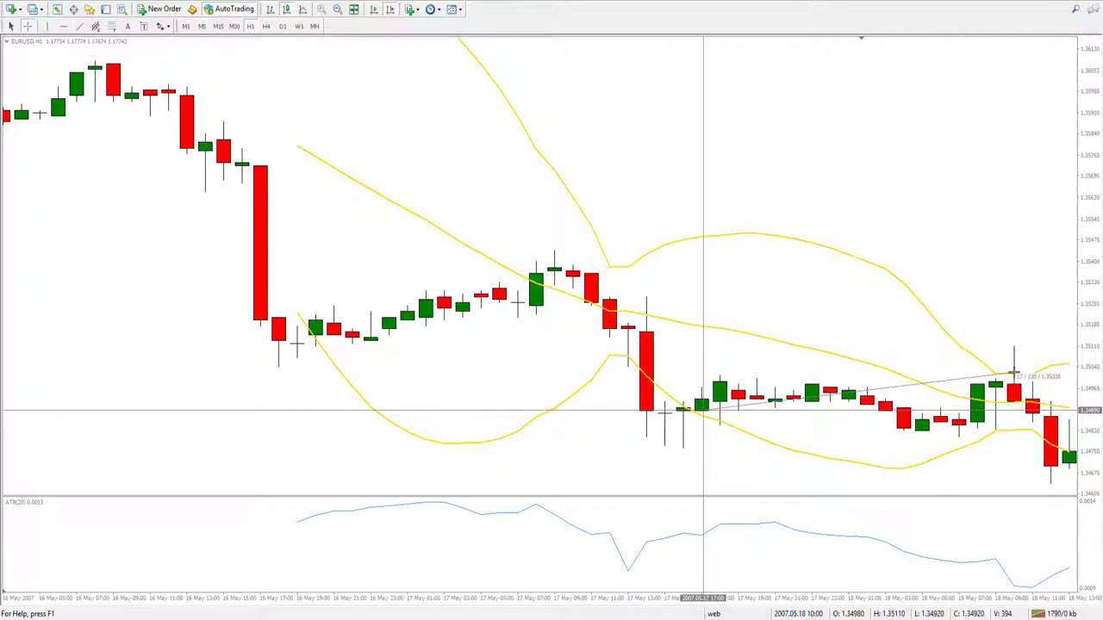
{"action": "left_click_drag", "start_coordinate": [1013, 376], "coordinate": [999, 448]}
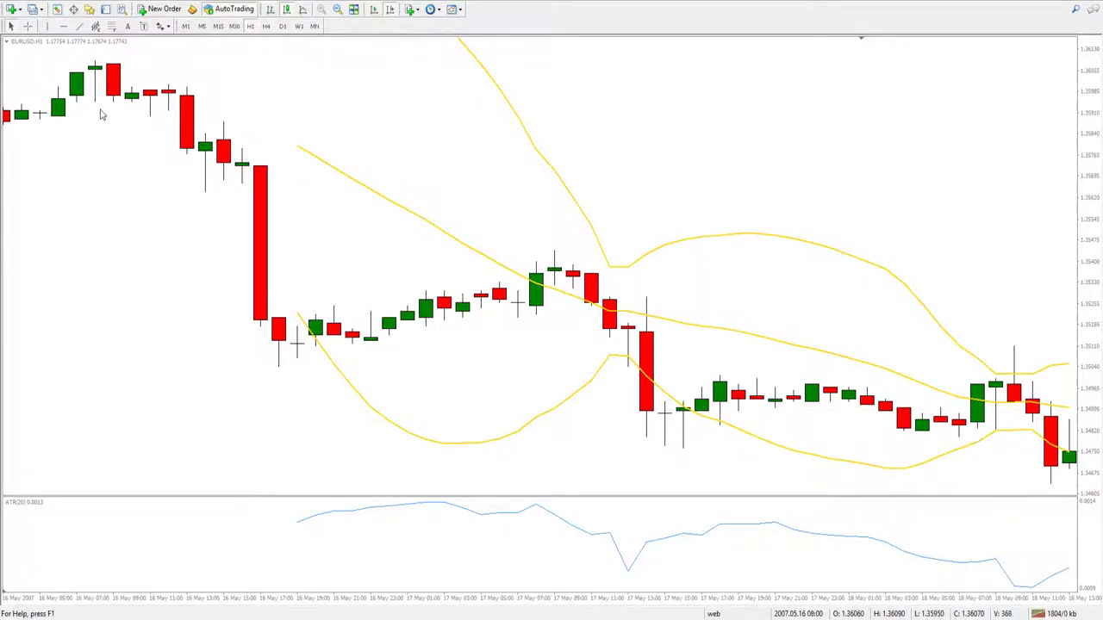
Step: Draw short horizontal levels for the 17 May 2007 17:00 entry: purple at its open, red at the preceding candle's low, blue at about 1.3504
{"action": "left_click", "coordinate": [77, 27]}
{"action": "left_click_drag", "start_coordinate": [704, 413], "coordinate": [734, 411]}
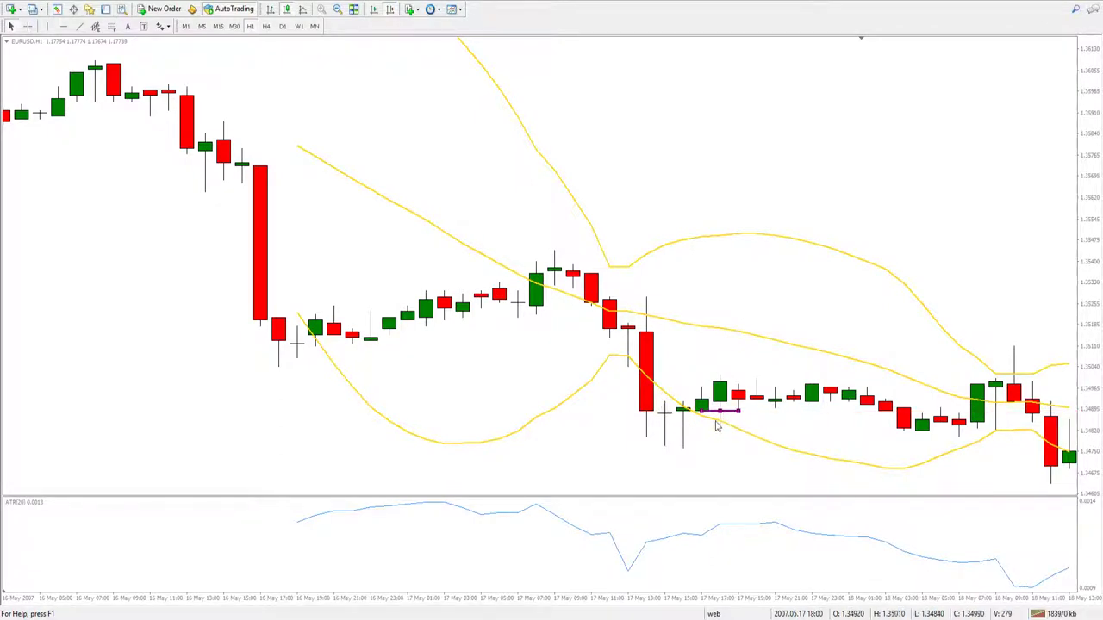
{"action": "left_click_drag", "start_coordinate": [704, 414], "coordinate": [687, 456]}
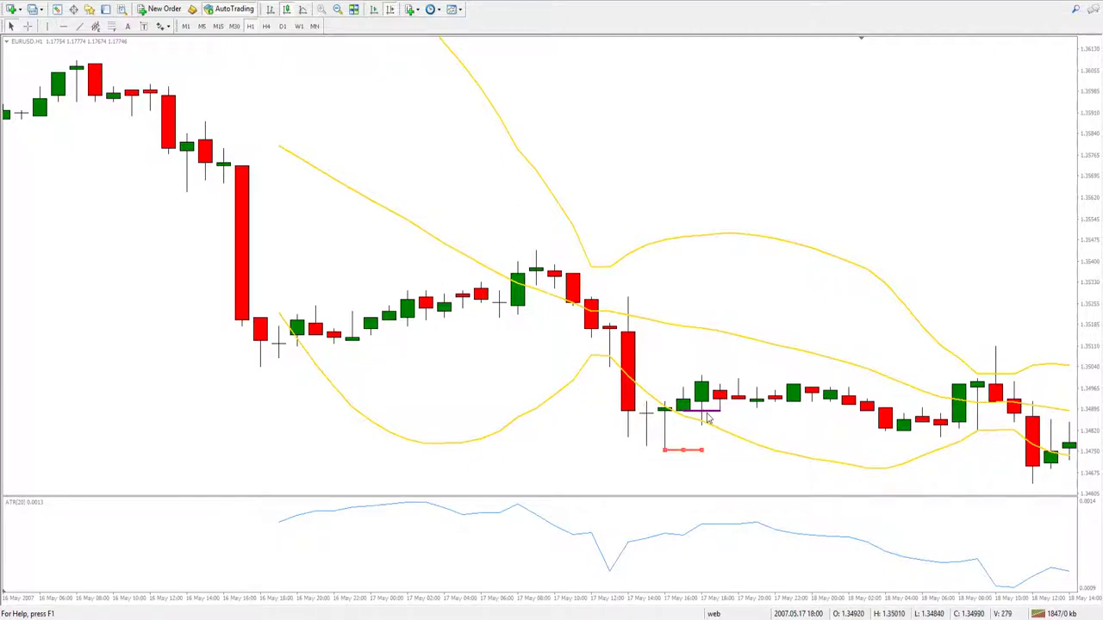
{"action": "left_click_drag", "start_coordinate": [702, 418], "coordinate": [699, 372]}
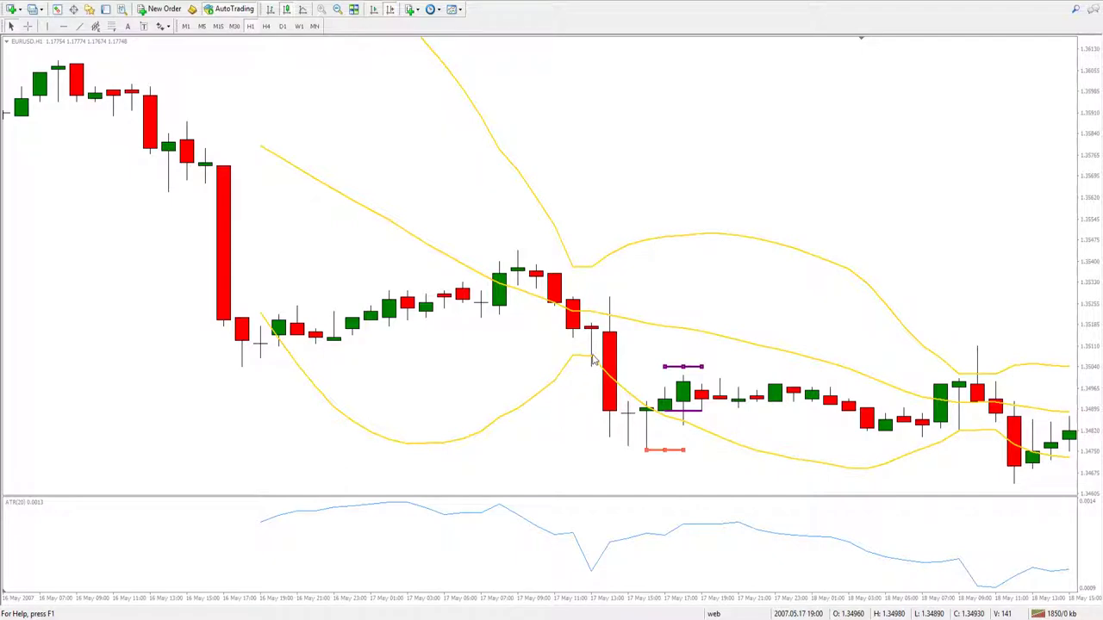
{"action": "scroll", "coordinate": [722, 455], "scroll_direction": "up", "scroll_amount": 1}
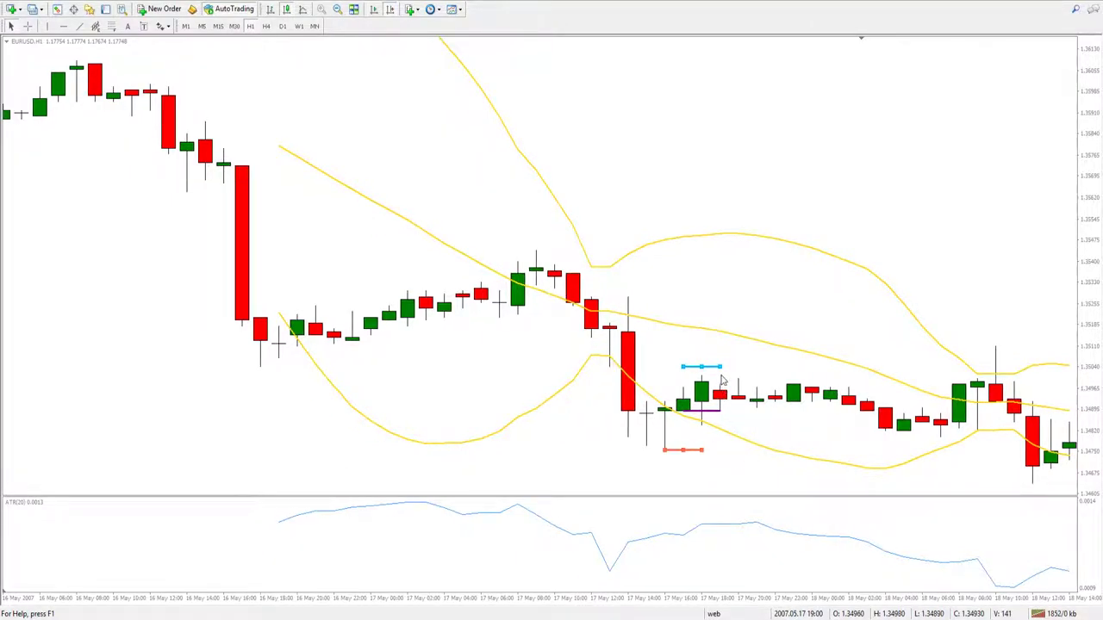
Step: Extend the blue upper line and the red lower line horizontally to the 18 May 2007 10:00 candle
{"action": "left_click_drag", "start_coordinate": [724, 371], "coordinate": [1002, 372]}
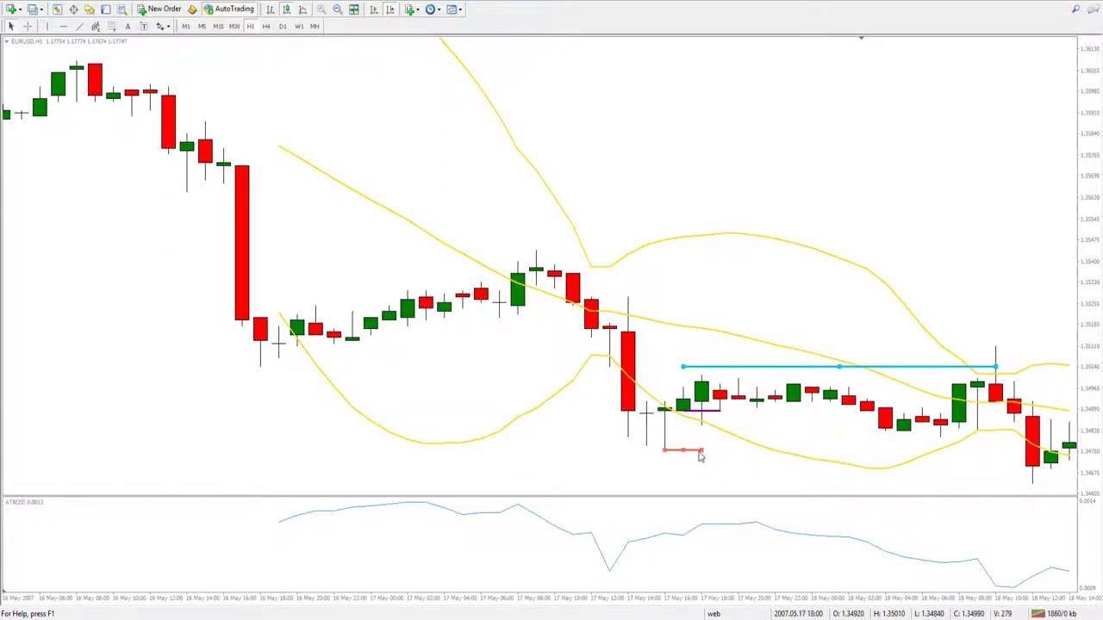
{"action": "mouse_move", "coordinate": [703, 454]}
{"action": "left_mouse_down"}
{"action": "mouse_move", "coordinate": [1010, 454]}
{"action": "mouse_move", "coordinate": [999, 454]}
{"action": "left_mouse_up"}
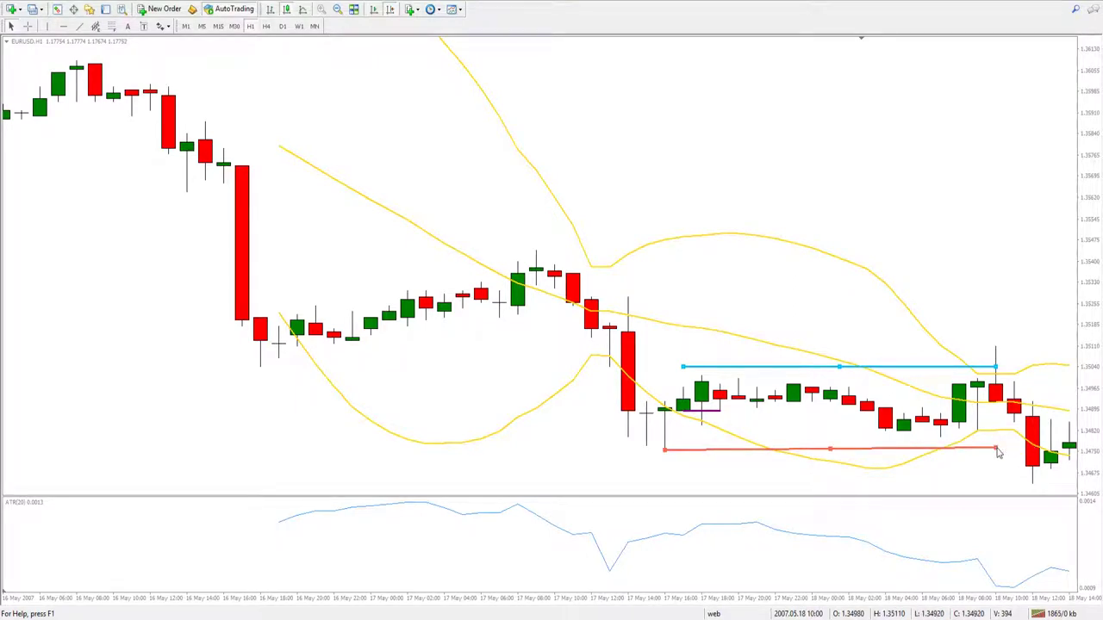
{"action": "left_click_drag", "start_coordinate": [997, 454], "coordinate": [996, 455]}
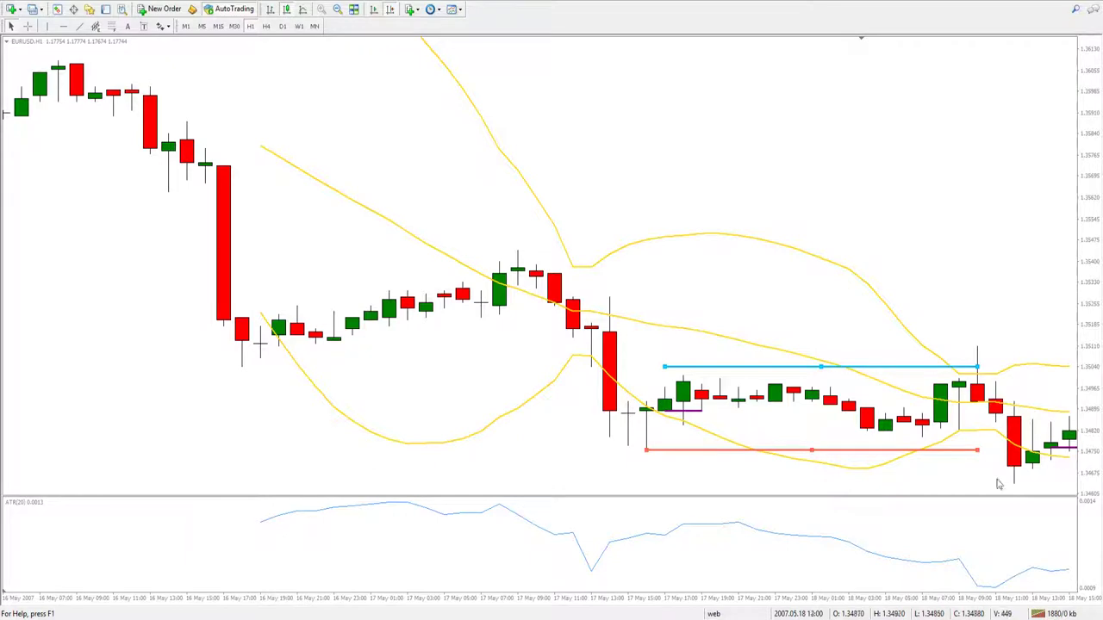
Step: Copy the levels to the 18 May 2007 14:00 entry: purple at its open, red at the 12:00 candle's low, blue at about 1.3491
{"action": "middle_click", "coordinate": [1051, 472]}
{"action": "left_click_drag", "start_coordinate": [1056, 448], "coordinate": [1020, 483]}
{"action": "left_click_drag", "start_coordinate": [814, 454], "coordinate": [1020, 487]}
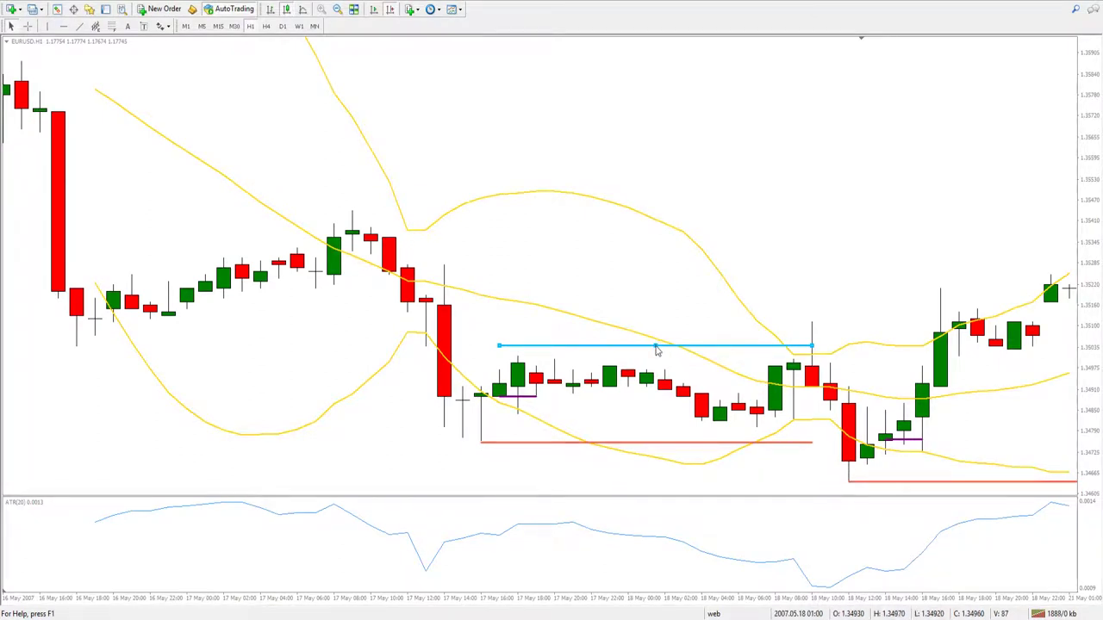
{"action": "left_click_drag", "start_coordinate": [656, 348], "coordinate": [1028, 394]}
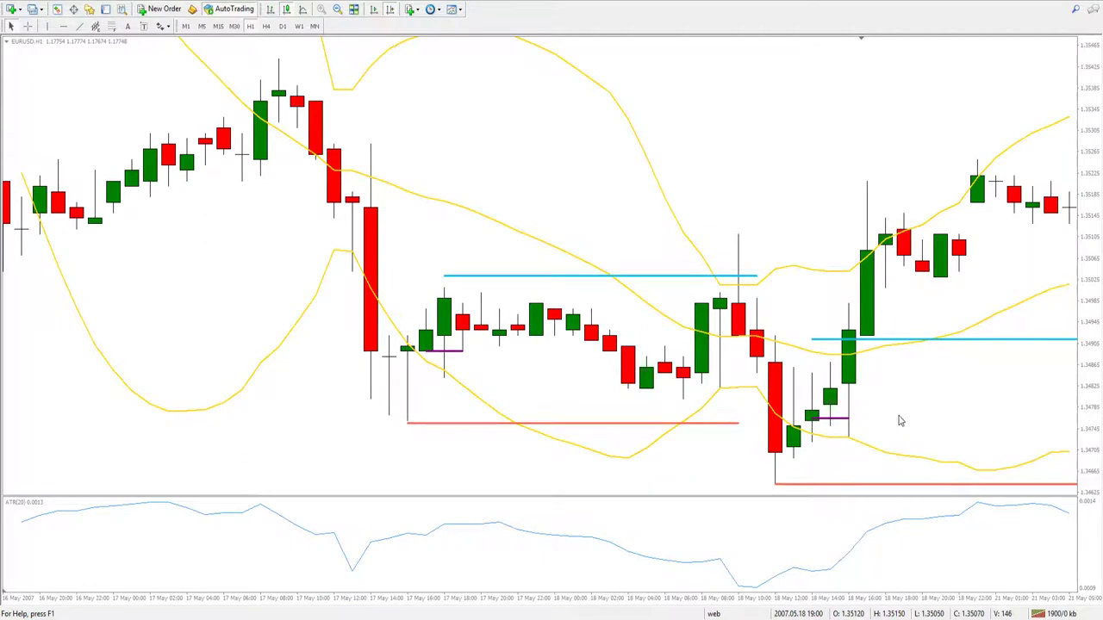
Step: Measure the distance from the second purple entry line to its blue line and check the ATR at 18 May 2007 14:00
{"action": "middle_click", "coordinate": [899, 421]}
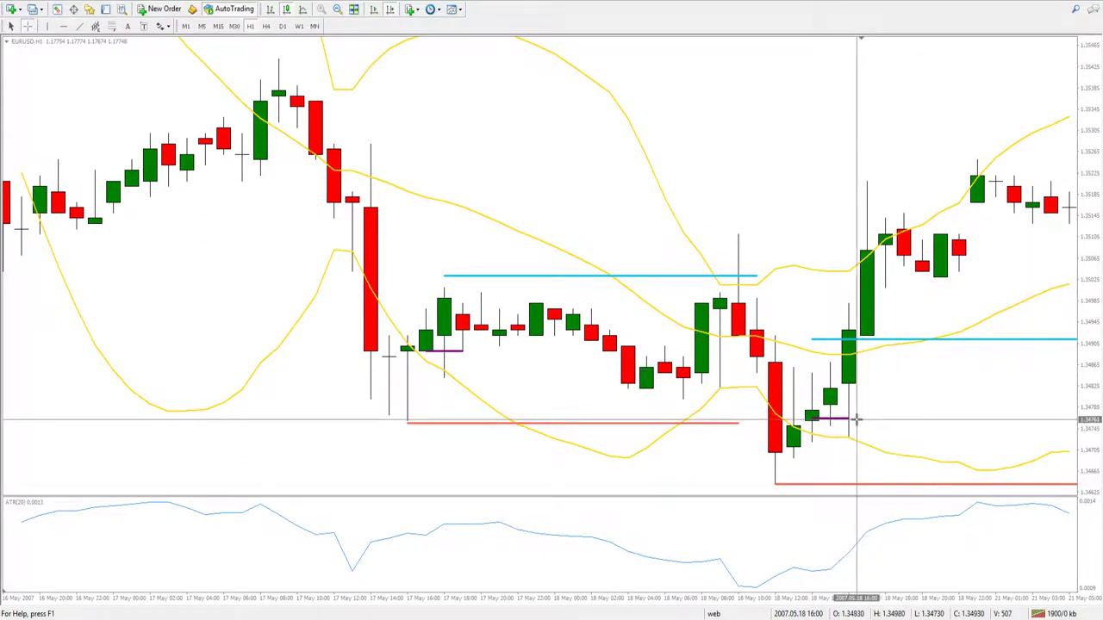
{"action": "left_click_drag", "start_coordinate": [856, 420], "coordinate": [880, 337]}
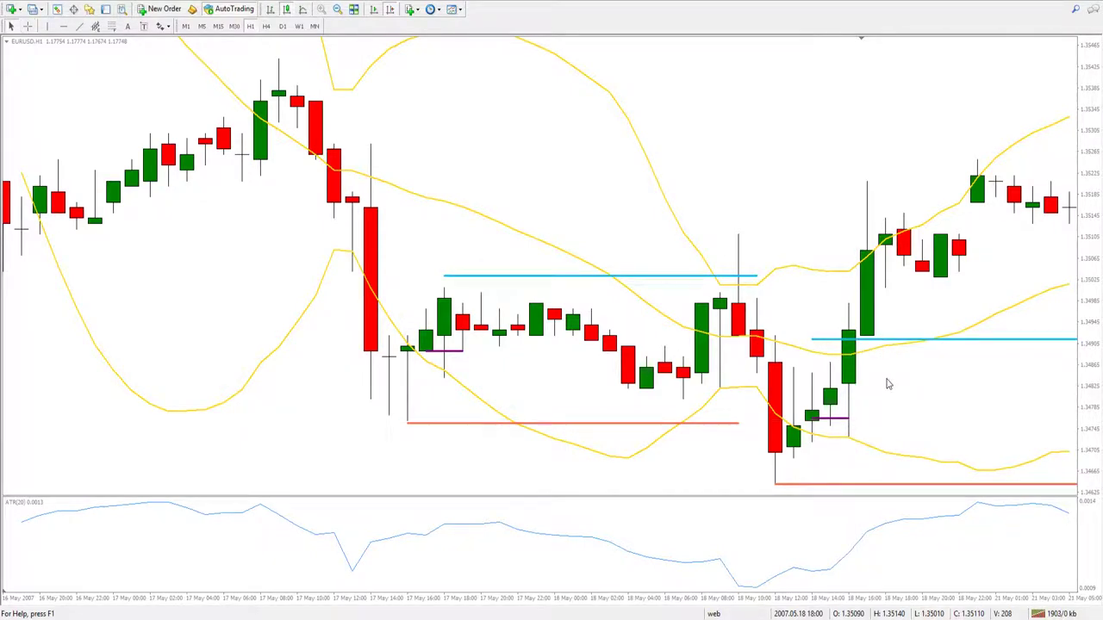
{"action": "middle_click", "coordinate": [859, 522]}
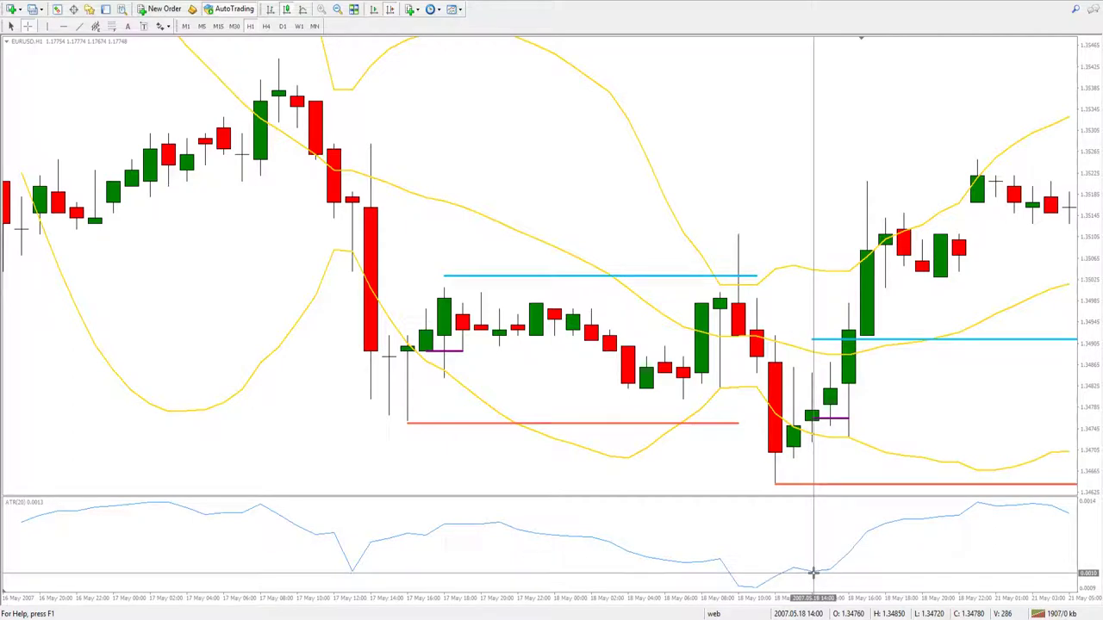
{"action": "left_click", "coordinate": [813, 571]}
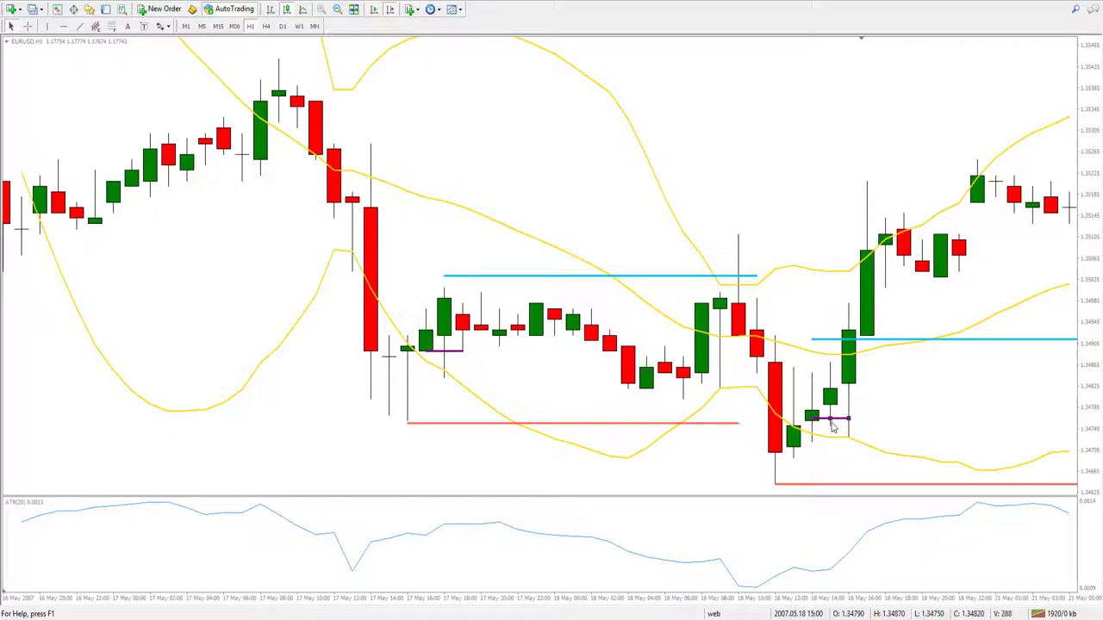
Step: Copy the levels for a short entry at 18 May 2007 20:00: purple at about 1.3506, red at about 1.3516, blue at about 1.3497
{"action": "left_click_drag", "start_coordinate": [831, 427], "coordinate": [937, 269], "text": "ctrl"}
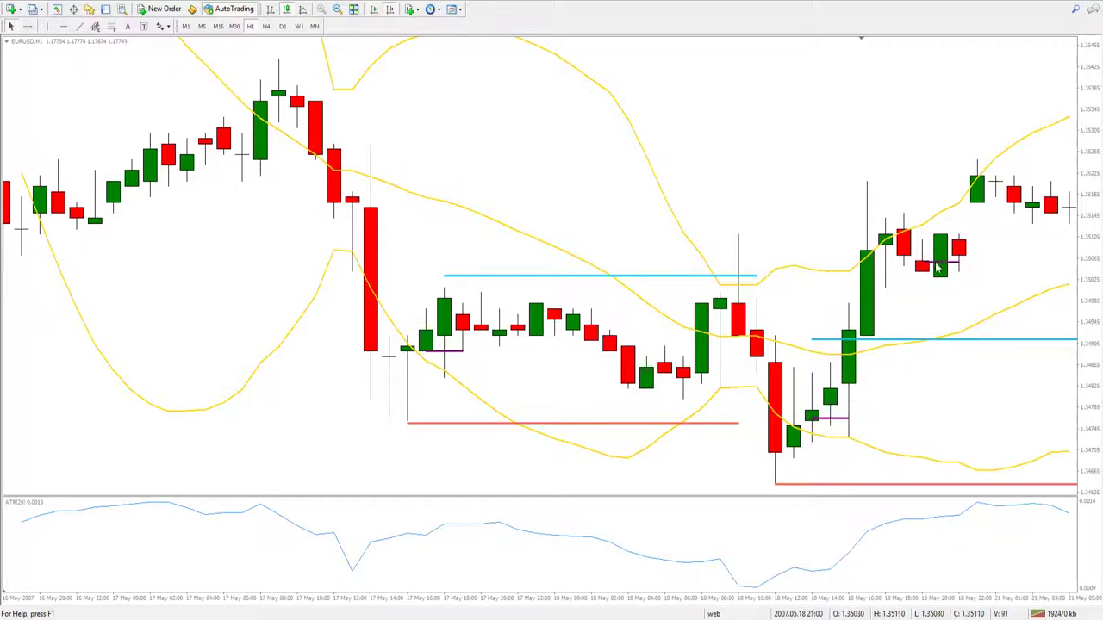
{"action": "double_click", "coordinate": [806, 485]}
{"action": "left_click_drag", "start_coordinate": [820, 485], "coordinate": [898, 216], "text": "ctrl"}
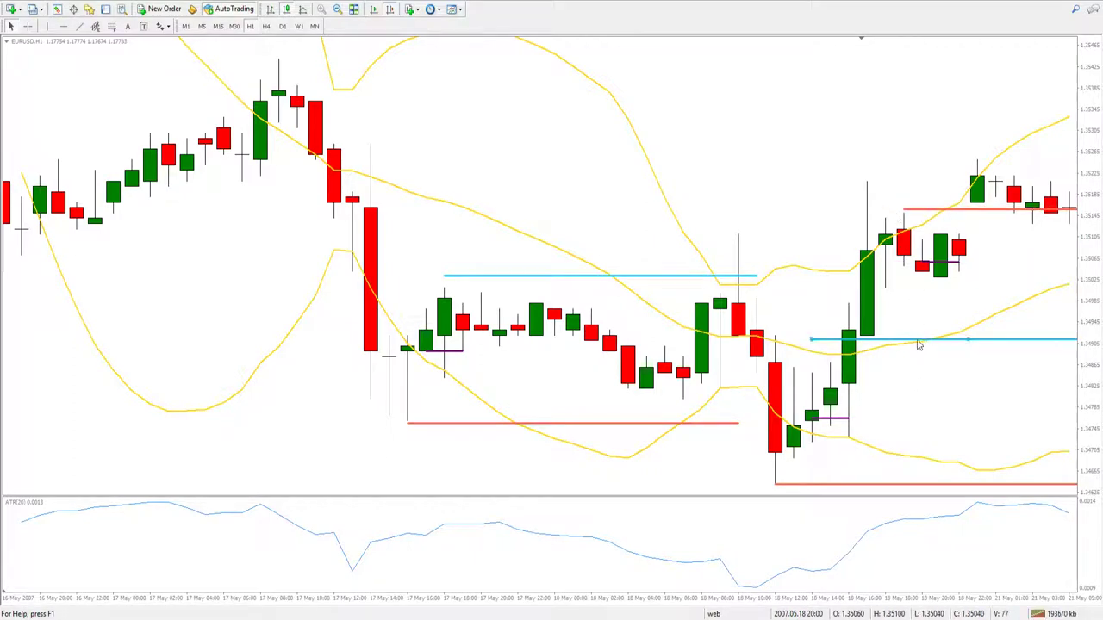
{"action": "left_click_drag", "start_coordinate": [916, 345], "coordinate": [1068, 317], "text": "ctrl"}
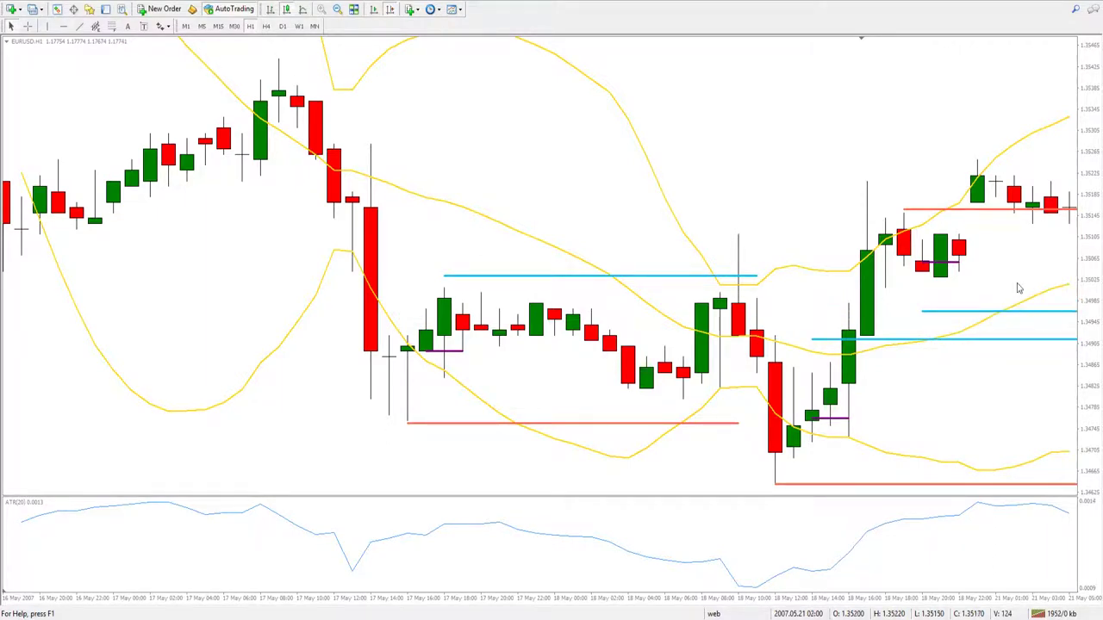
Step: Measure the distances from the purple line of the 18 May 2007 short entry to its red and blue lines
{"action": "middle_click", "coordinate": [898, 275]}
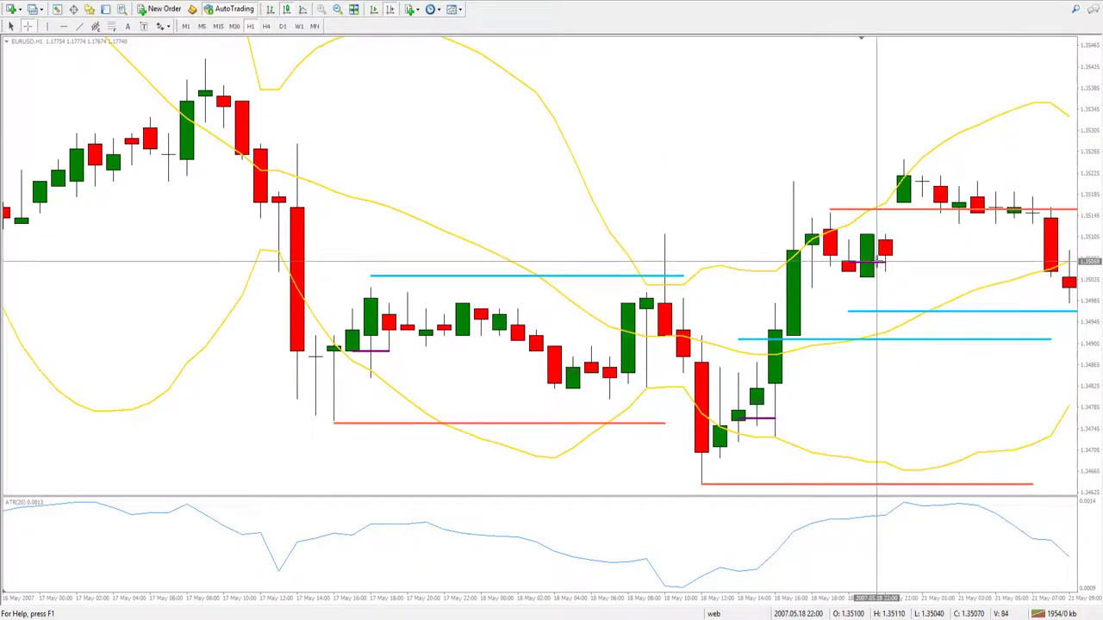
{"action": "left_click_drag", "start_coordinate": [877, 260], "coordinate": [894, 209]}
{"action": "left_click_drag", "start_coordinate": [894, 210], "coordinate": [884, 315]}
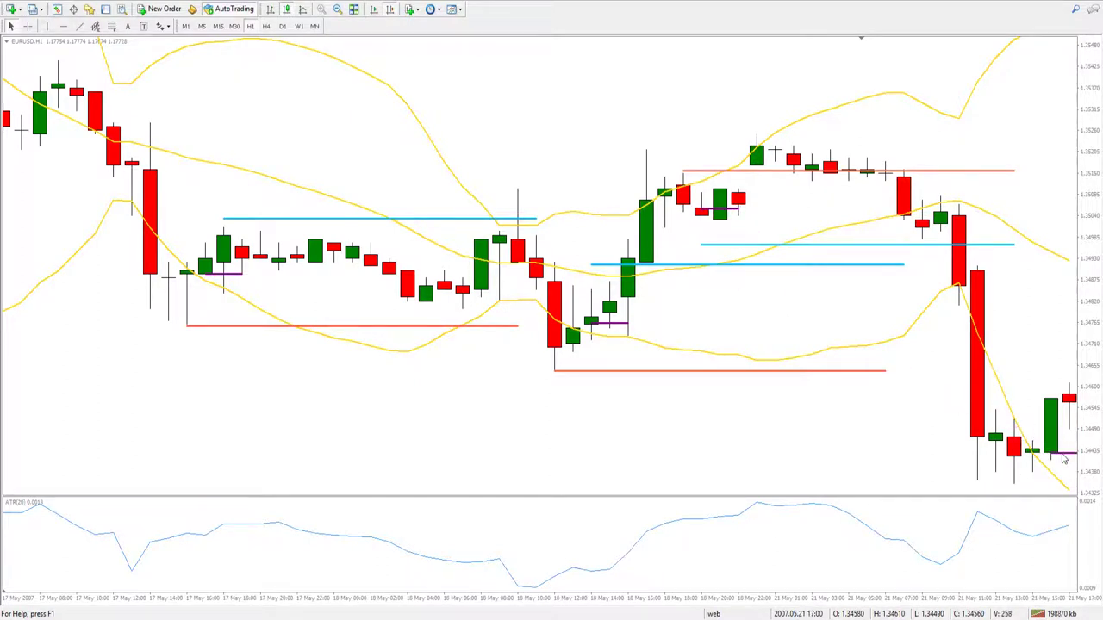
Step: Complete the 21 May 2007 16:00 entry by copying red to the 14:00 candle's low and blue to about 1.3453, measuring the stop distance
{"action": "double_click", "coordinate": [721, 372]}
{"action": "left_click_drag", "start_coordinate": [744, 386], "coordinate": [1010, 488]}
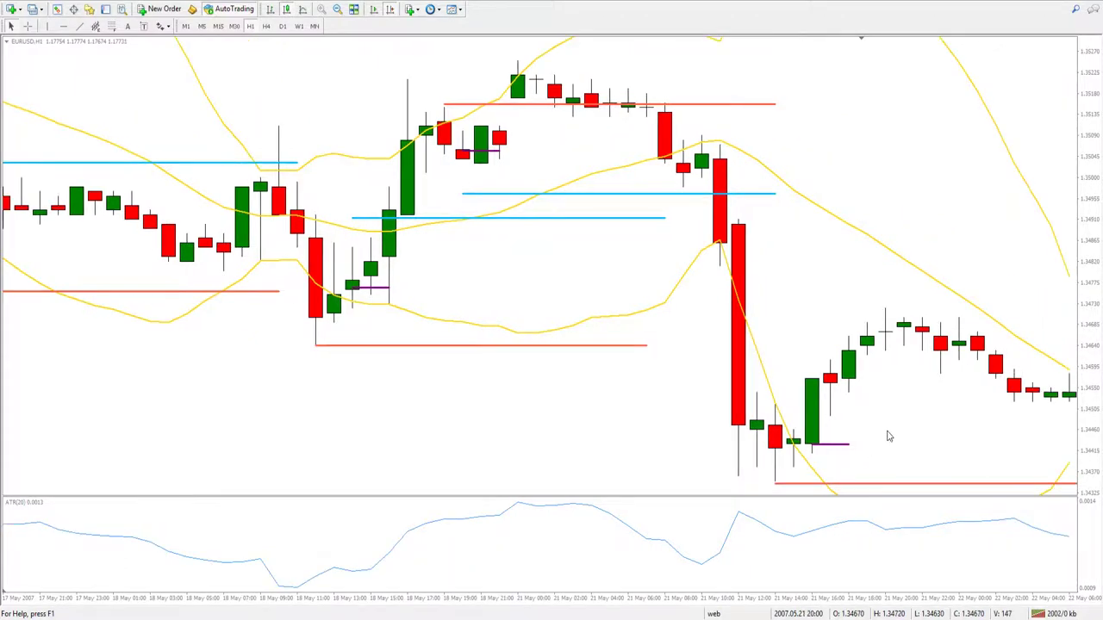
{"action": "middle_click", "coordinate": [877, 446]}
{"action": "left_click_drag", "start_coordinate": [834, 446], "coordinate": [797, 485]}
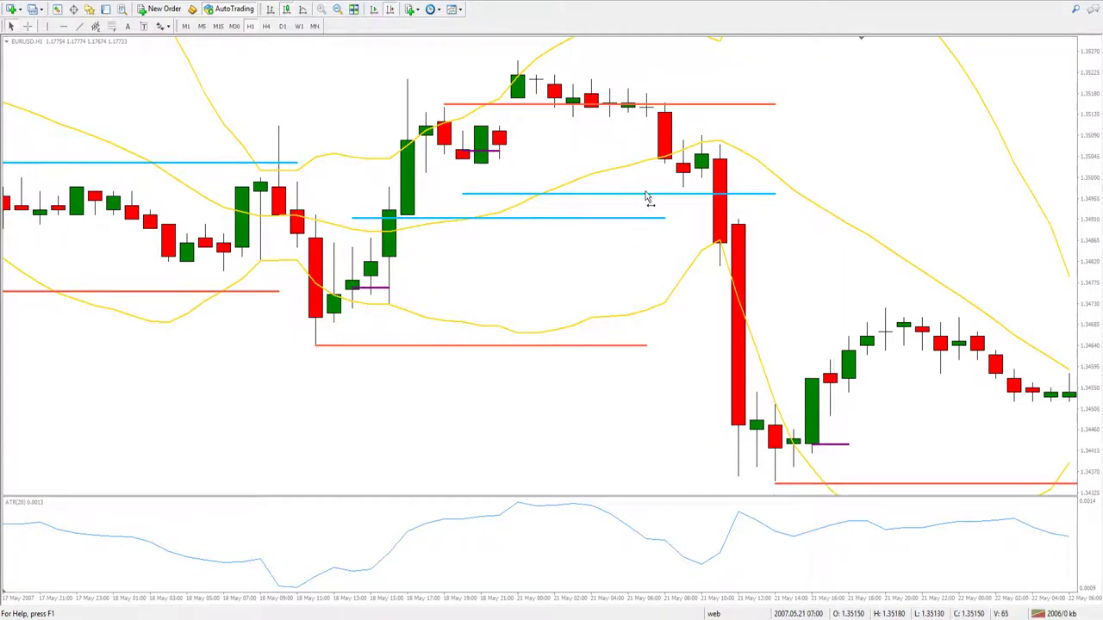
{"action": "left_click_drag", "start_coordinate": [622, 200], "coordinate": [958, 404]}
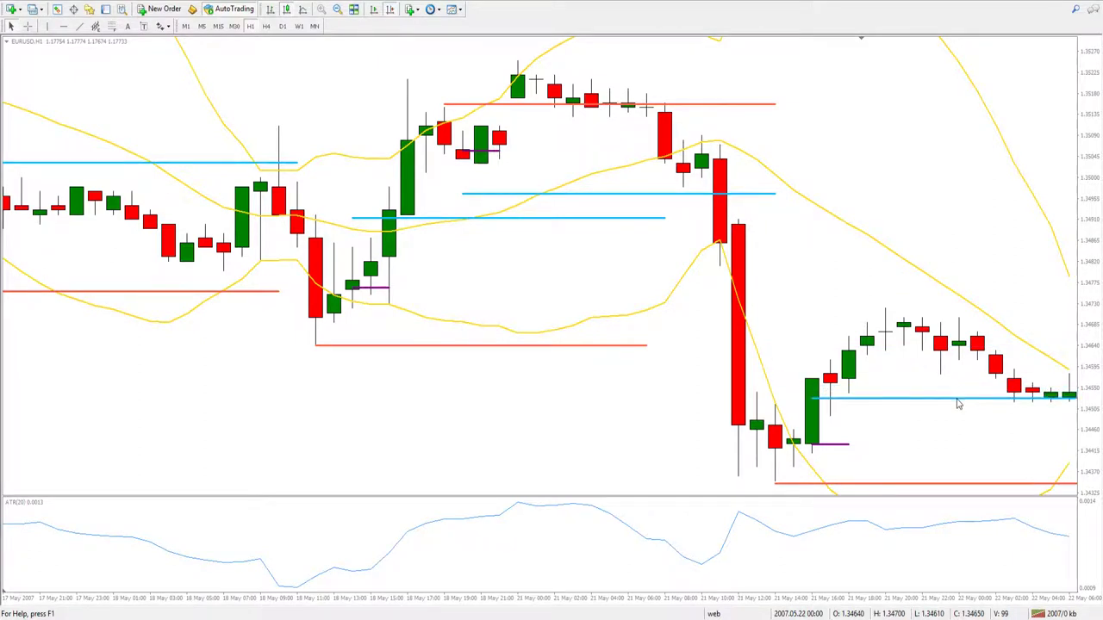
Step: Measure from the 21 May purple entry line to its blue line and check the ATR at 21 May 2007 16:00
{"action": "middle_click", "coordinate": [887, 461]}
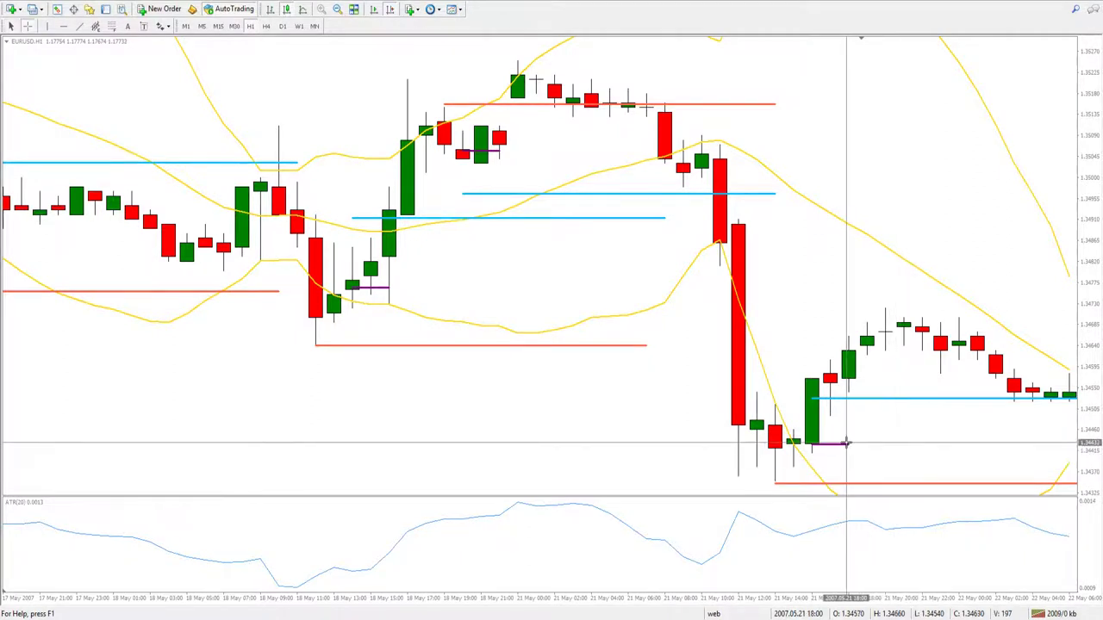
{"action": "left_click_drag", "start_coordinate": [846, 444], "coordinate": [851, 400]}
{"action": "middle_click", "coordinate": [853, 555]}
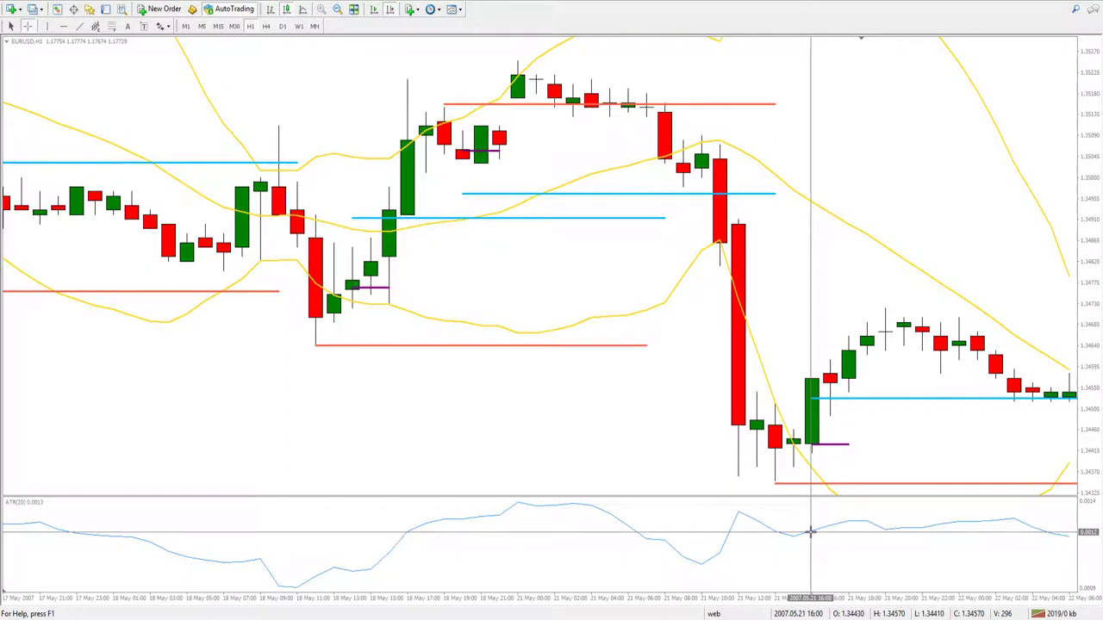
{"action": "left_click", "coordinate": [810, 531]}
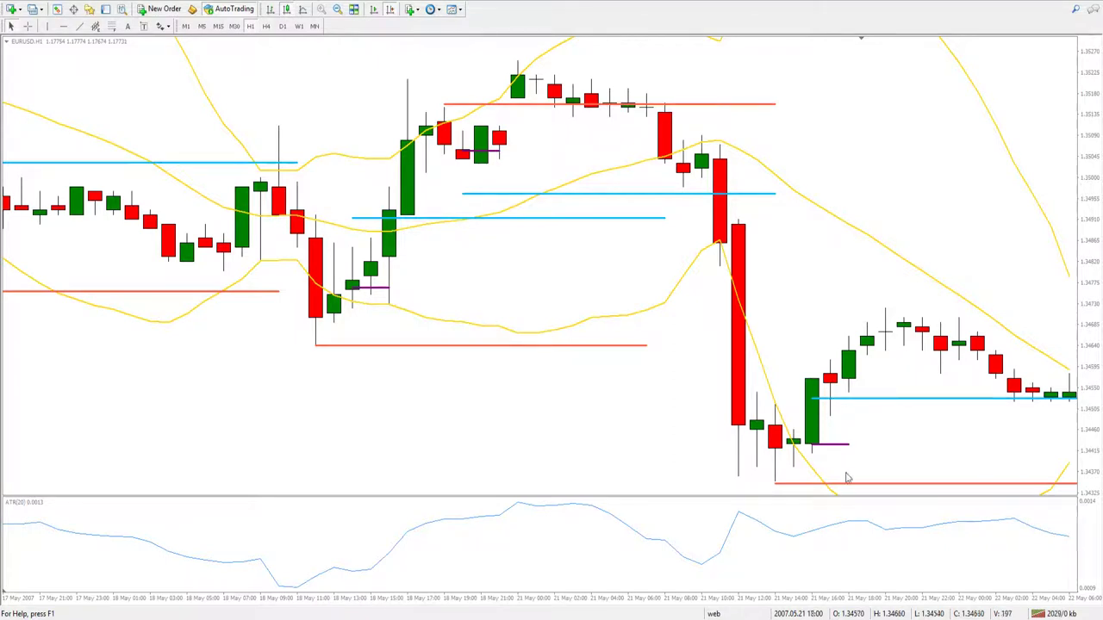
Step: Copy the levels for a long entry at 23 May 2007 12:00: purple at its open, red at the 10:00 candle's low, blue at about 1.3463
{"action": "scroll", "coordinate": [1004, 436], "scroll_direction": "down", "scroll_amount": 3}
{"action": "scroll", "coordinate": [1004, 436], "scroll_direction": "down", "scroll_amount": 2}
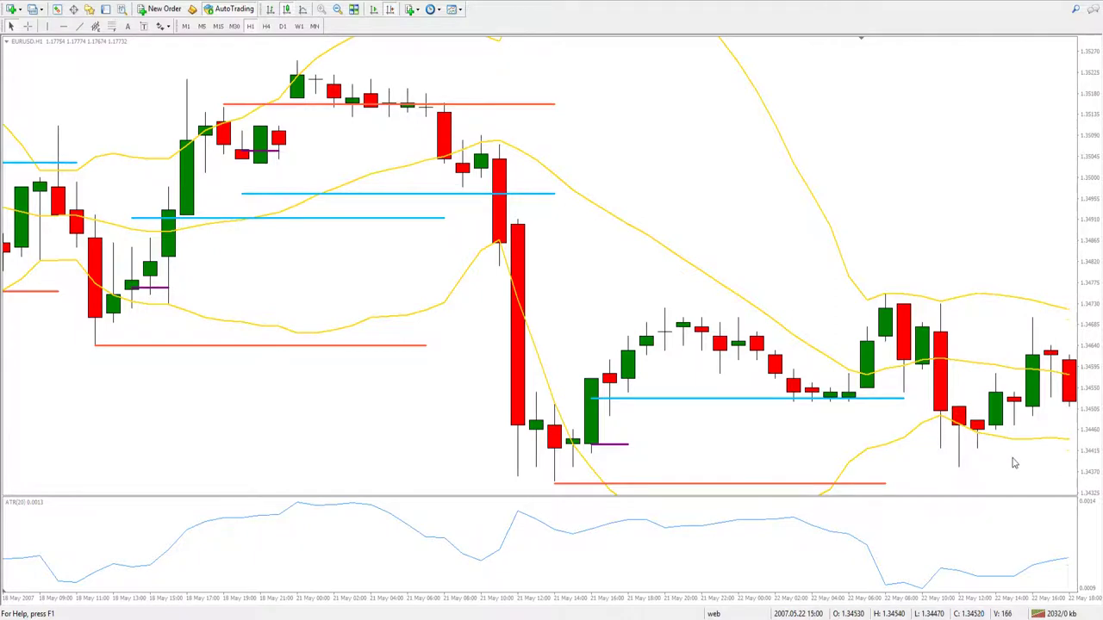
{"action": "scroll", "coordinate": [1012, 459], "scroll_direction": "down", "scroll_amount": 6}
{"action": "scroll", "coordinate": [1013, 462], "scroll_direction": "down", "scroll_amount": 2}
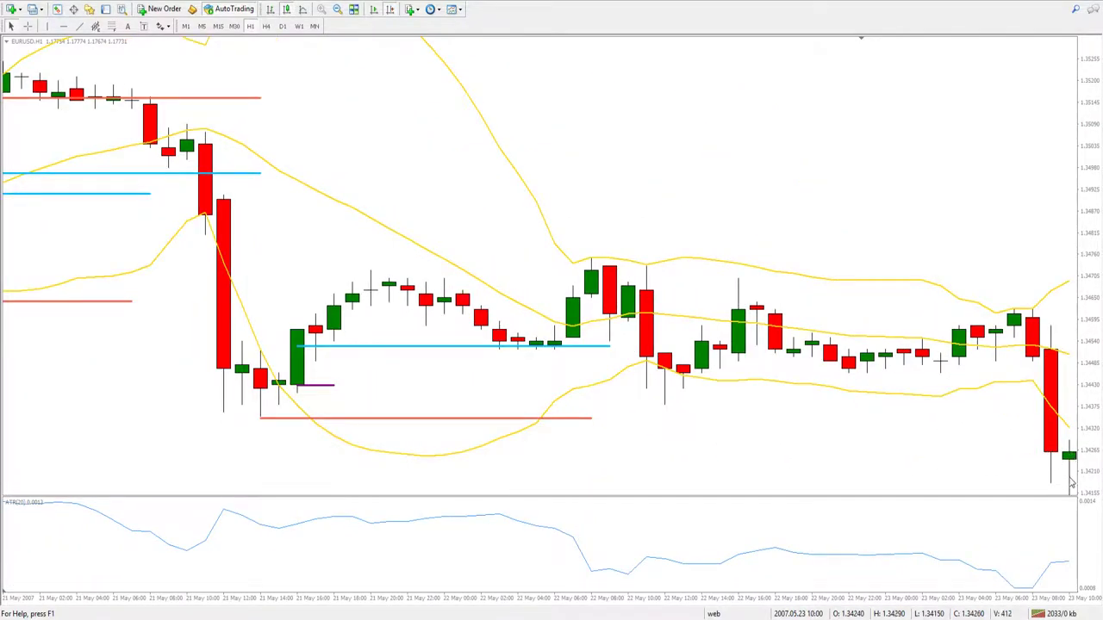
{"action": "scroll", "coordinate": [1071, 482], "scroll_direction": "down", "scroll_amount": 2}
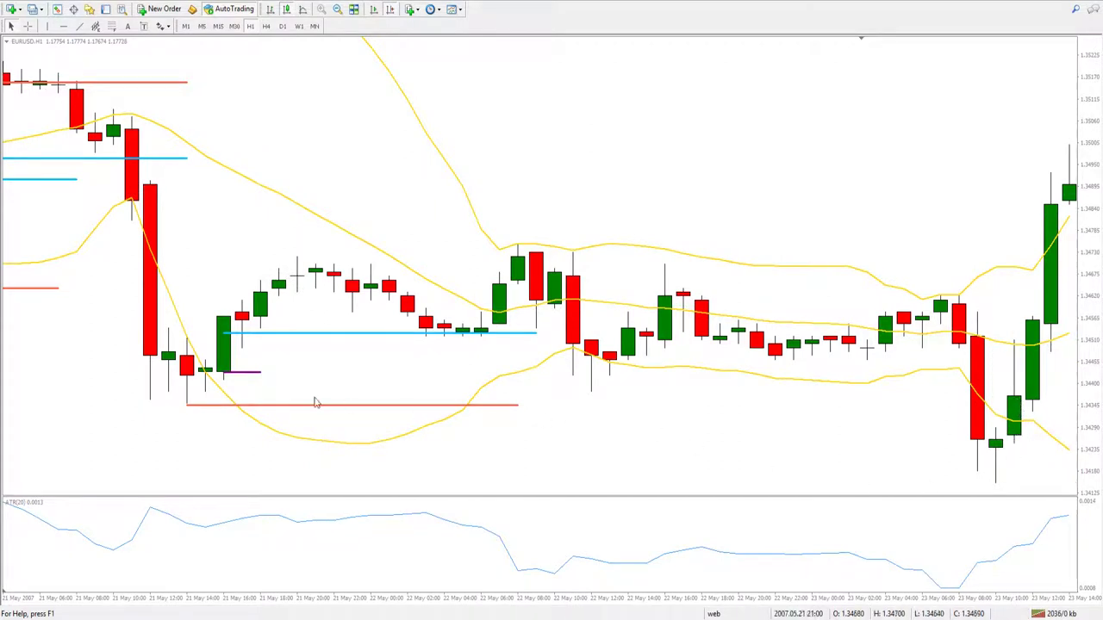
{"action": "double_click", "coordinate": [244, 373]}
{"action": "left_click_drag", "start_coordinate": [242, 373], "coordinate": [1050, 405]}
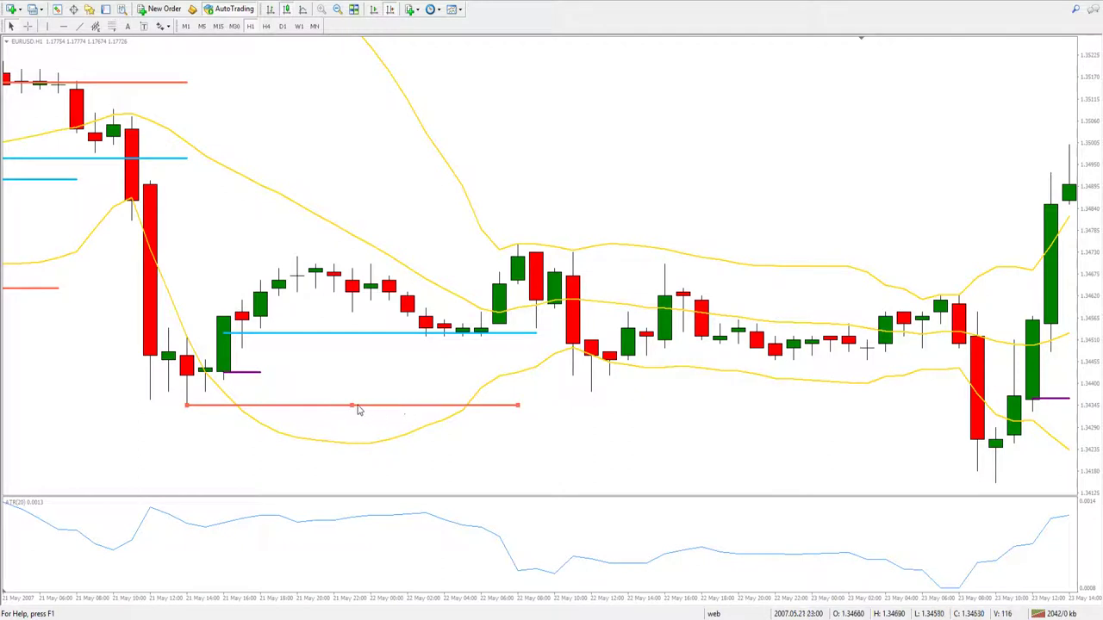
{"action": "left_click_drag", "start_coordinate": [354, 408], "coordinate": [1062, 490]}
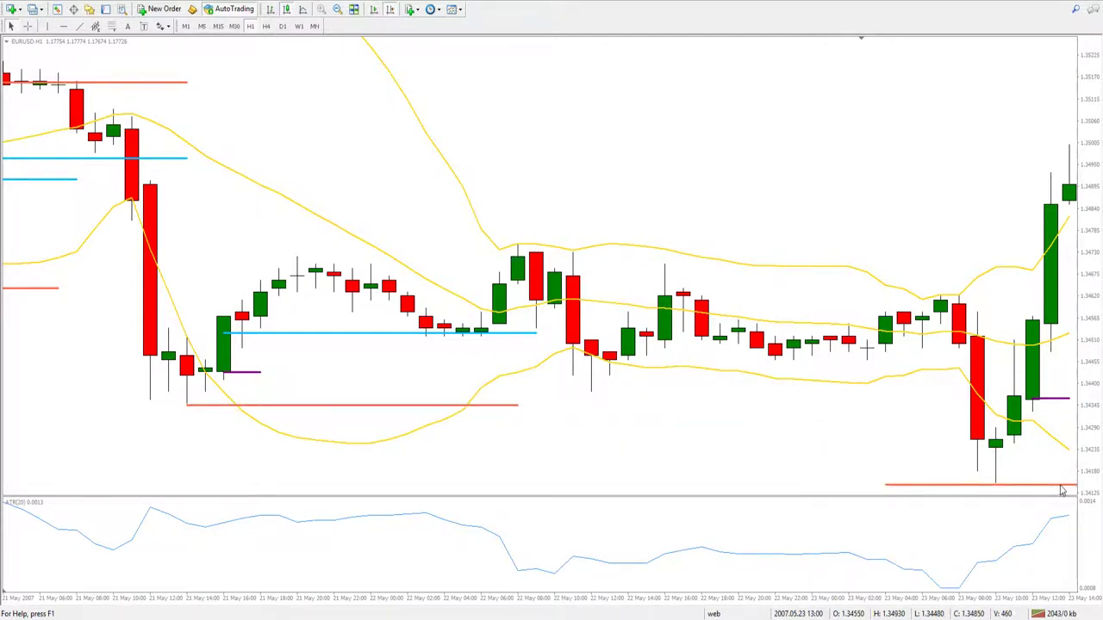
{"action": "double_click", "coordinate": [401, 335]}
{"action": "left_click_drag", "start_coordinate": [231, 338], "coordinate": [1026, 293]}
Step: Measure from the 23 May purple entry line to its red and blue lines and check the ATR at 23 May 2007 11:00
{"action": "middle_click", "coordinate": [1029, 476]}
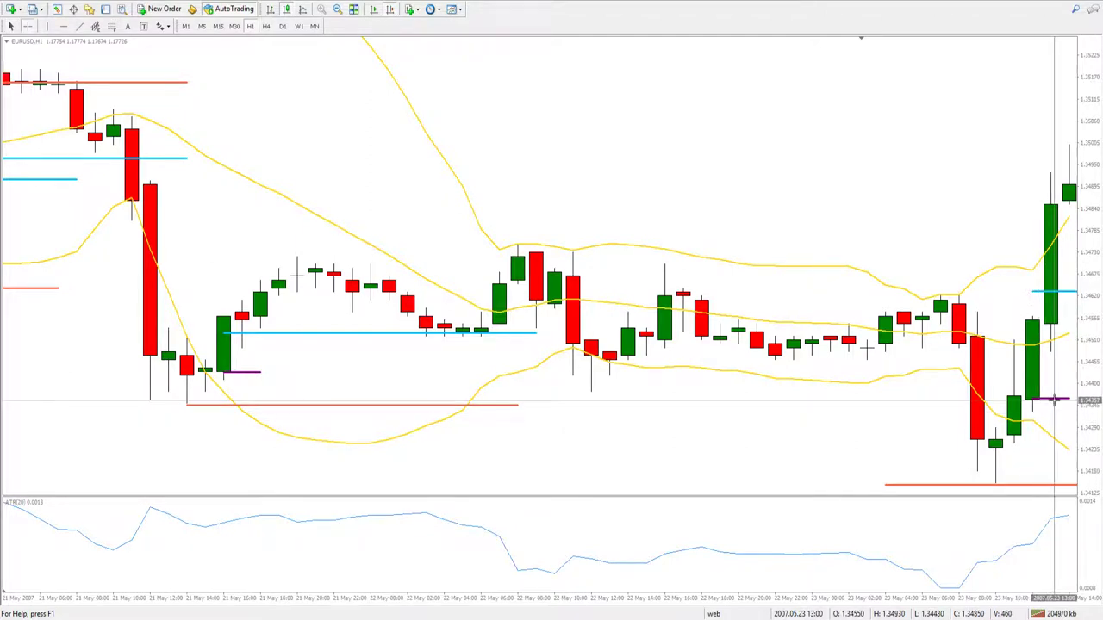
{"action": "left_click_drag", "start_coordinate": [1055, 398], "coordinate": [1012, 486]}
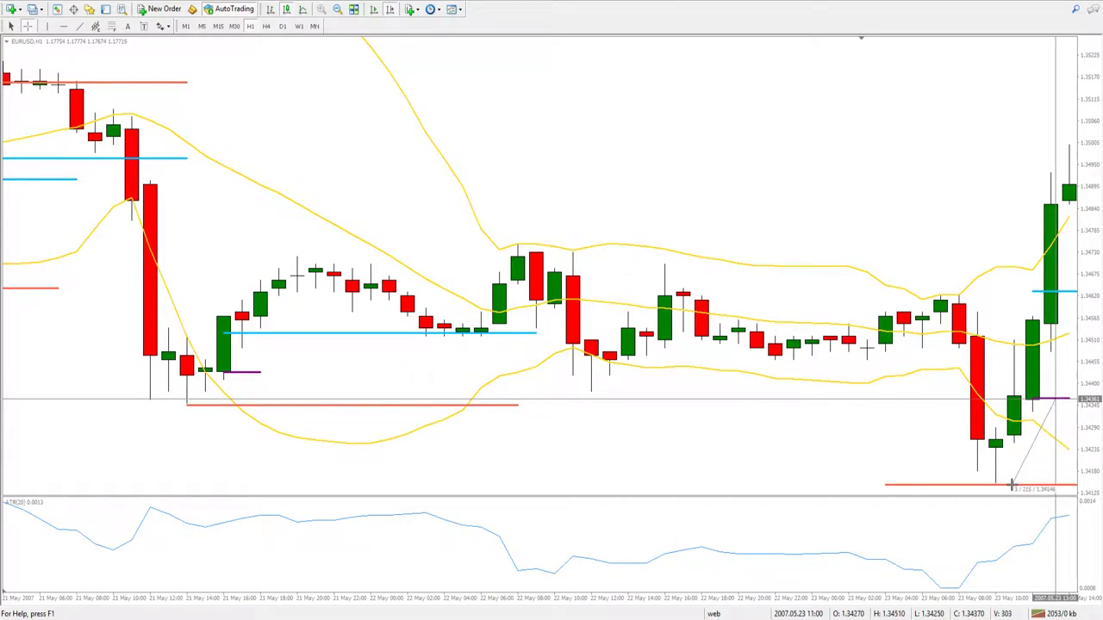
{"action": "left_click_drag", "start_coordinate": [1012, 486], "coordinate": [1011, 486]}
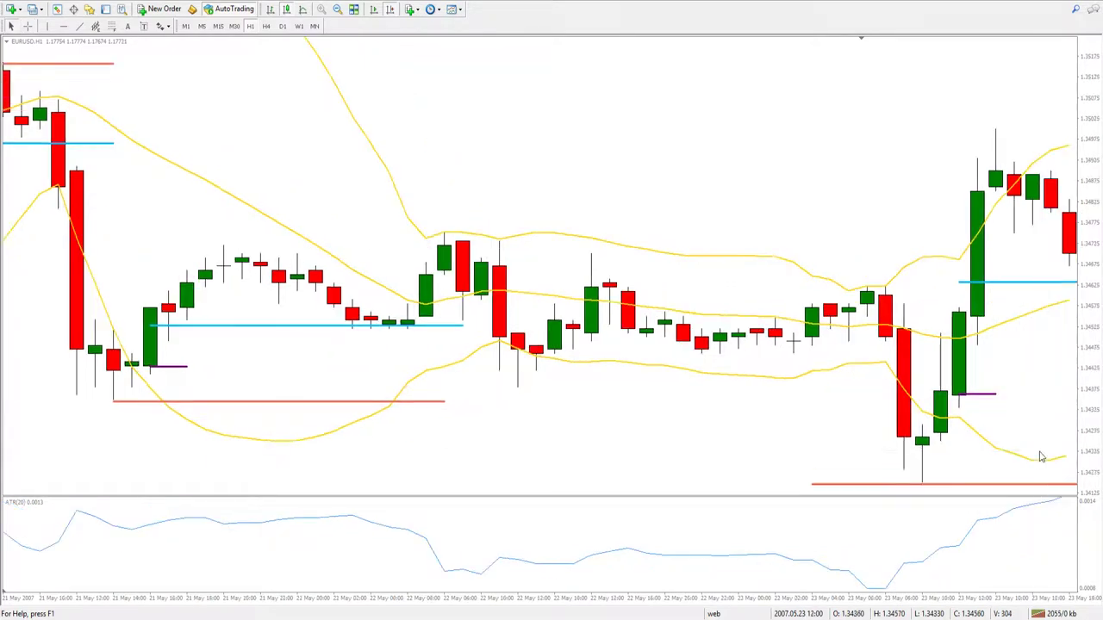
{"action": "left_click_drag", "start_coordinate": [982, 394], "coordinate": [995, 282]}
{"action": "scroll", "coordinate": [989, 554], "scroll_direction": "down", "scroll_amount": 2}
{"action": "middle_click", "coordinate": [986, 551]}
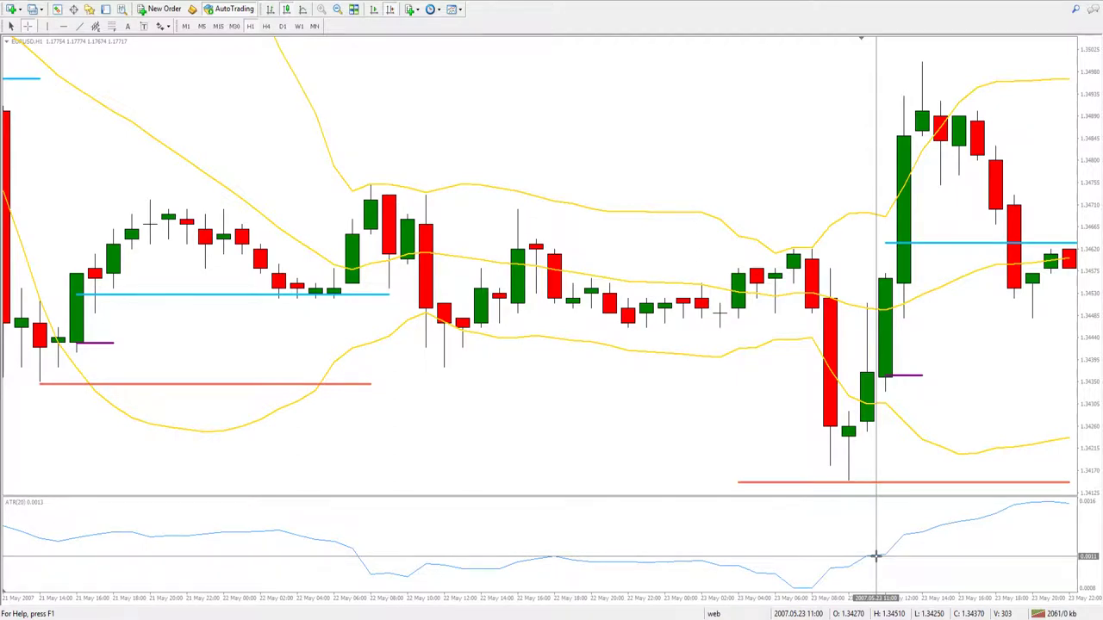
{"action": "middle_click", "coordinate": [875, 556]}
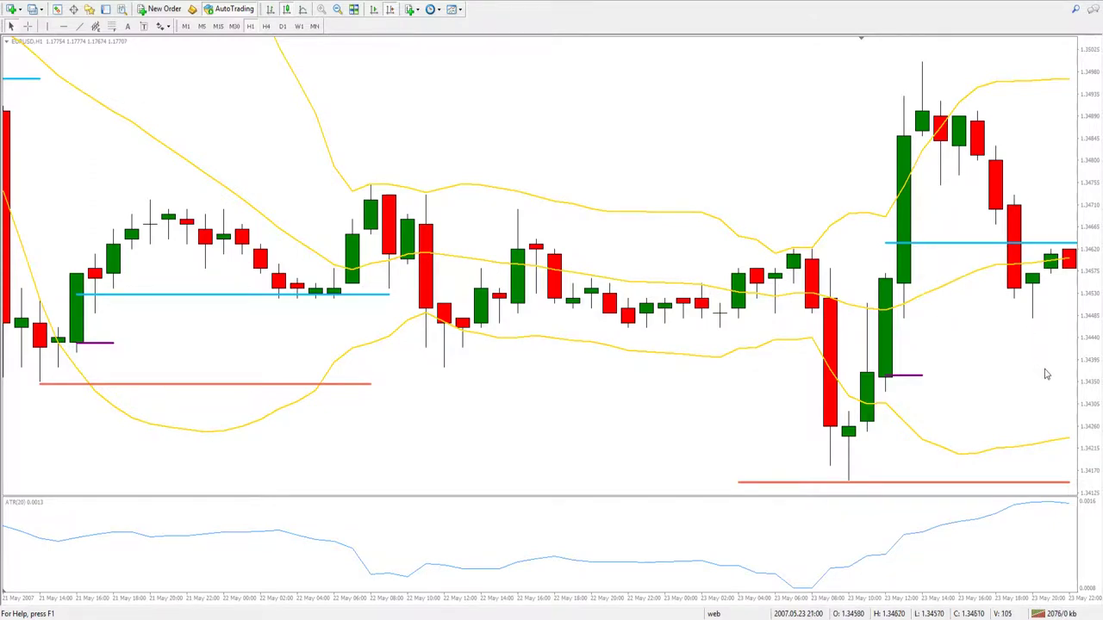
{"action": "scroll", "coordinate": [1044, 374], "scroll_direction": "down", "scroll_amount": 10}
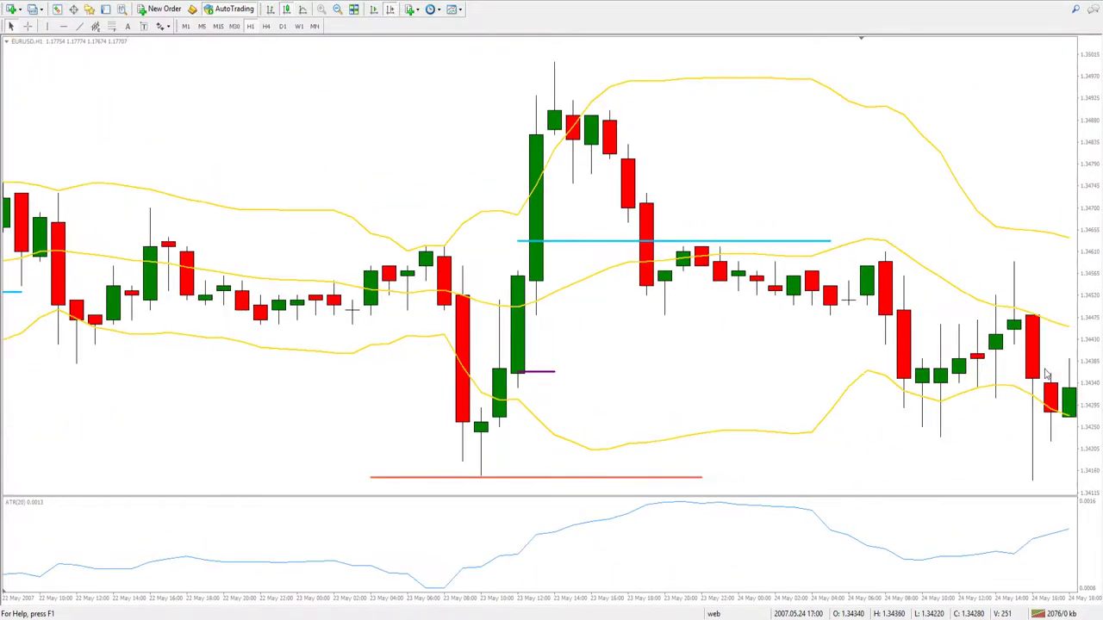
{"action": "scroll", "coordinate": [1064, 454], "scroll_direction": "down", "scroll_amount": 4}
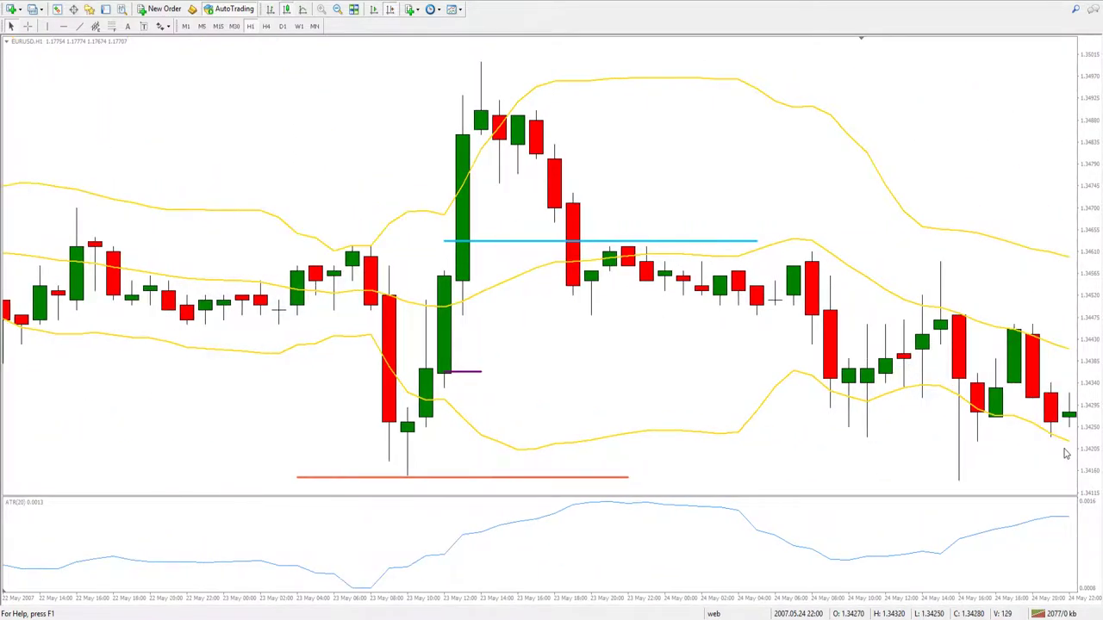
{"action": "scroll", "coordinate": [1067, 454], "scroll_direction": "down", "scroll_amount": 2}
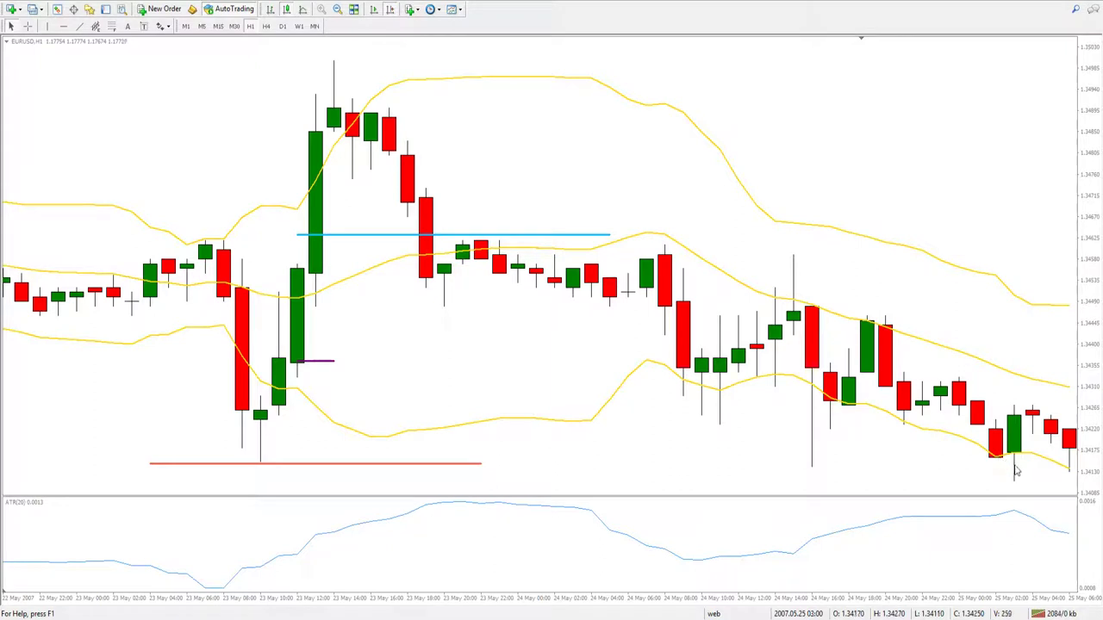
{"action": "scroll", "coordinate": [1010, 472], "scroll_direction": "down", "scroll_amount": 2}
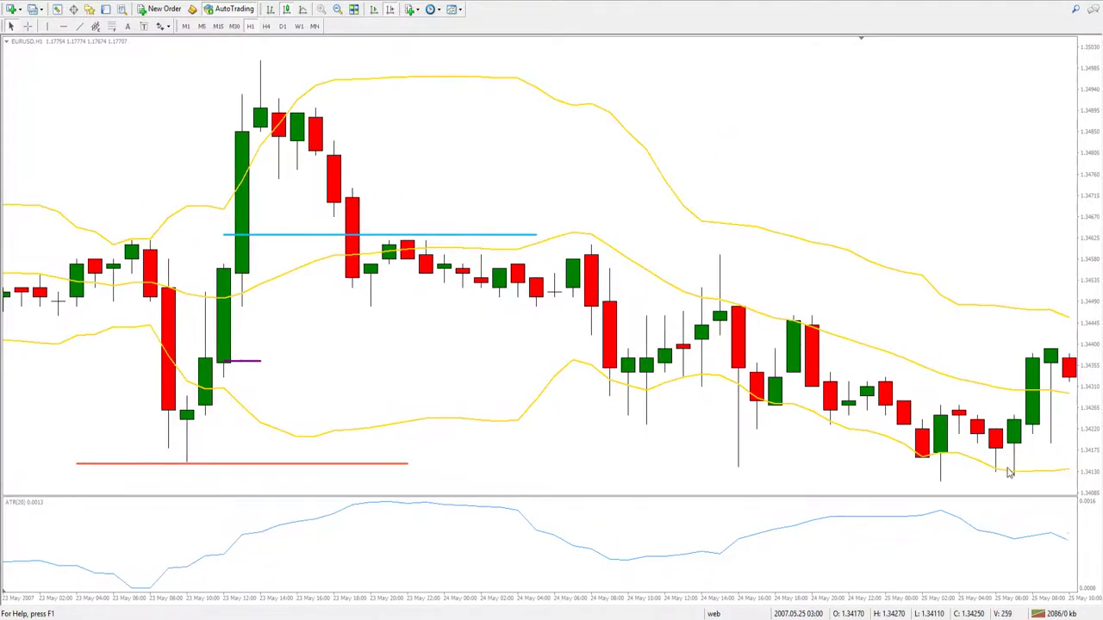
{"action": "scroll", "coordinate": [1045, 469], "scroll_direction": "down", "scroll_amount": 2}
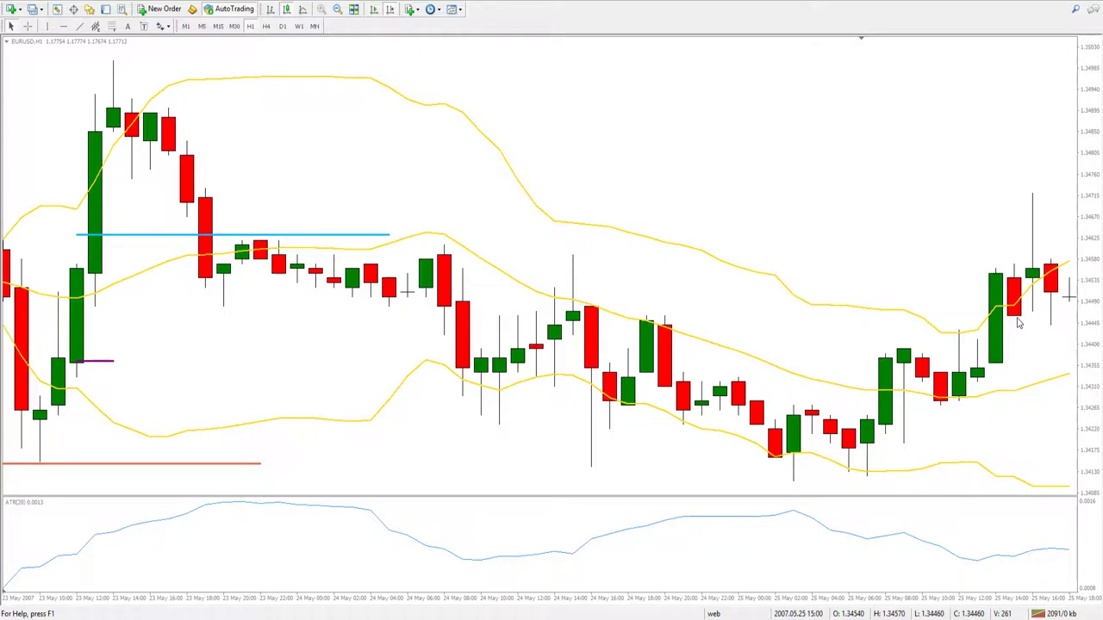
{"action": "double_click", "coordinate": [95, 362]}
{"action": "left_click_drag", "start_coordinate": [663, 351], "coordinate": [1050, 284]}
{"action": "left_click_drag", "start_coordinate": [1050, 283], "coordinate": [1038, 356]}
{"action": "key", "text": "Delete"}
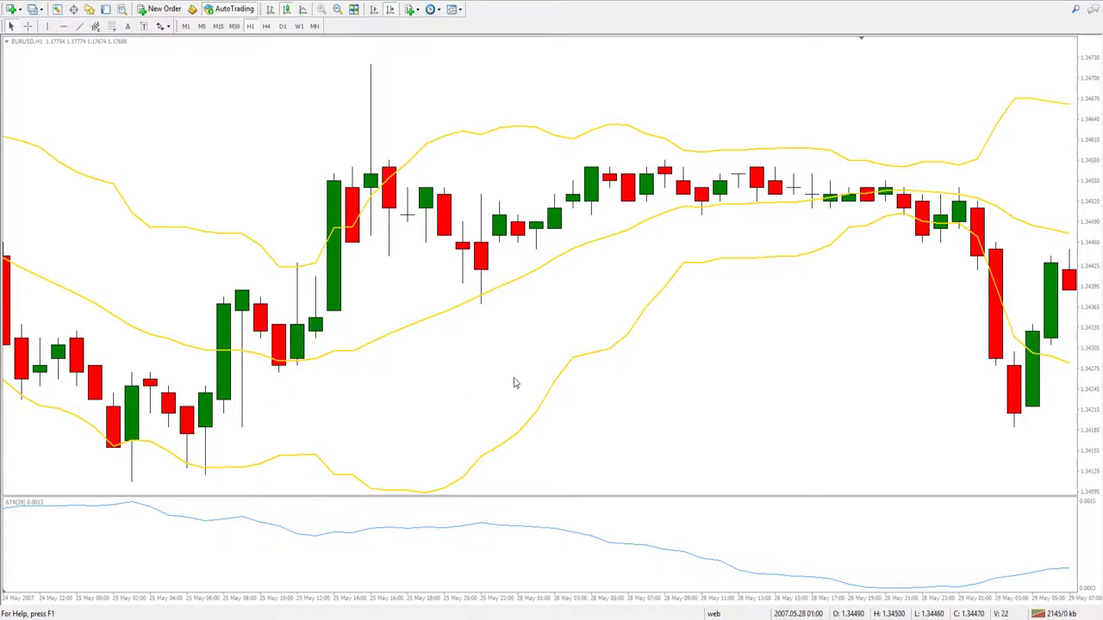
Step: Duplicate the 23 May 2007 purple entry line and carry the copy forward to about 21:00 on 24 May 2007
{"action": "scroll", "coordinate": [388, 375], "scroll_direction": "up", "scroll_amount": 3}
{"action": "scroll", "coordinate": [376, 373], "scroll_direction": "up", "scroll_amount": 10}
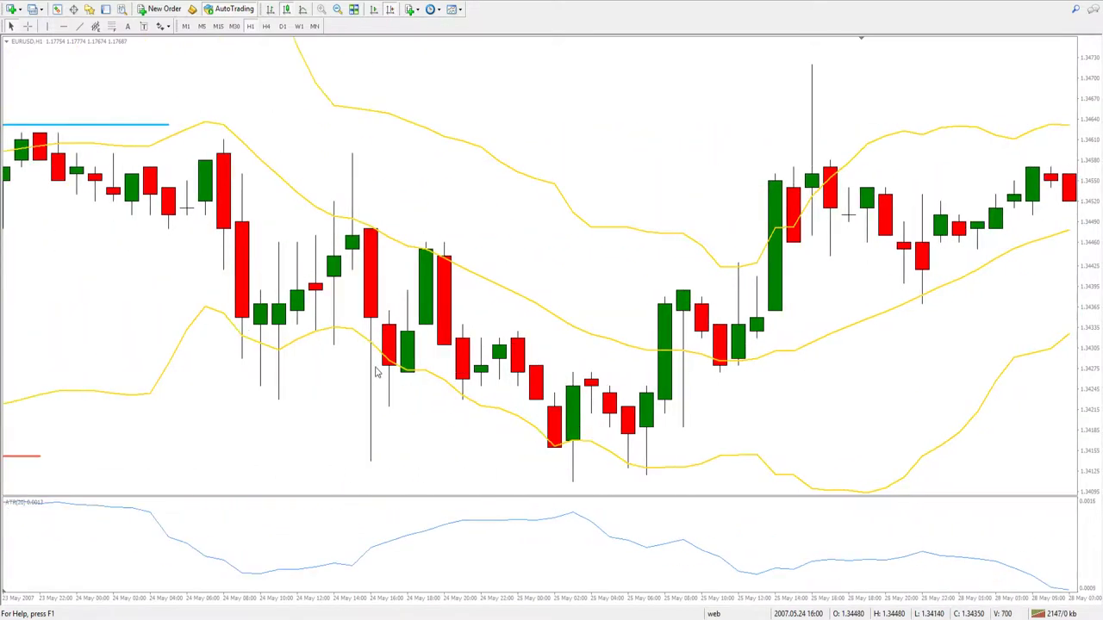
{"action": "double_click", "coordinate": [244, 362]}
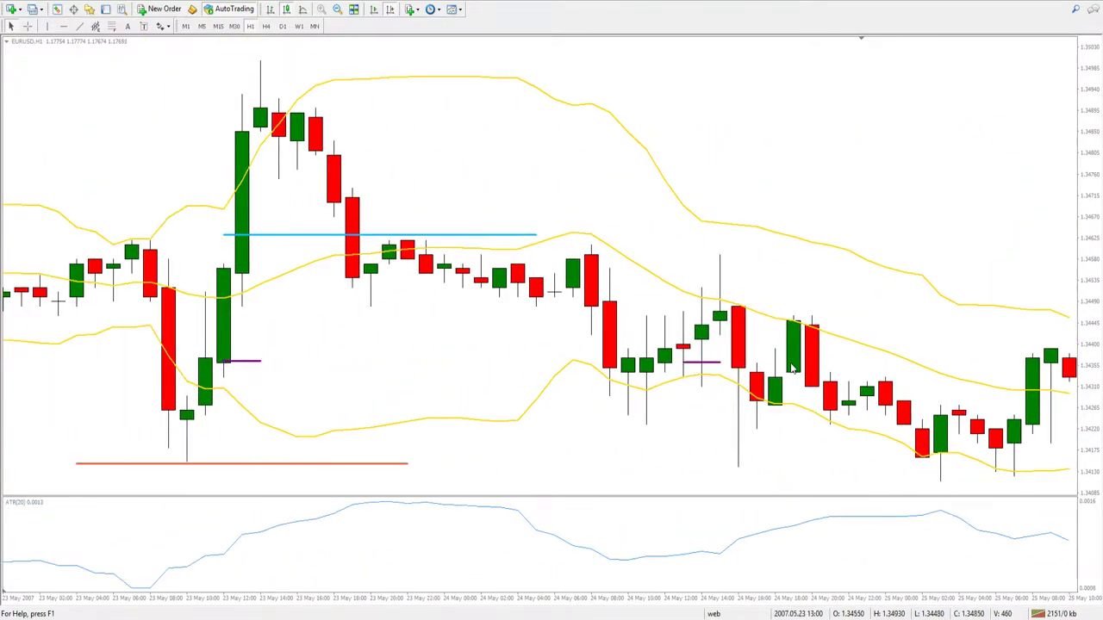
{"action": "scroll", "coordinate": [1088, 366], "scroll_direction": "up", "scroll_amount": 1}
{"action": "scroll", "coordinate": [1087, 366], "scroll_direction": "down", "scroll_amount": 2}
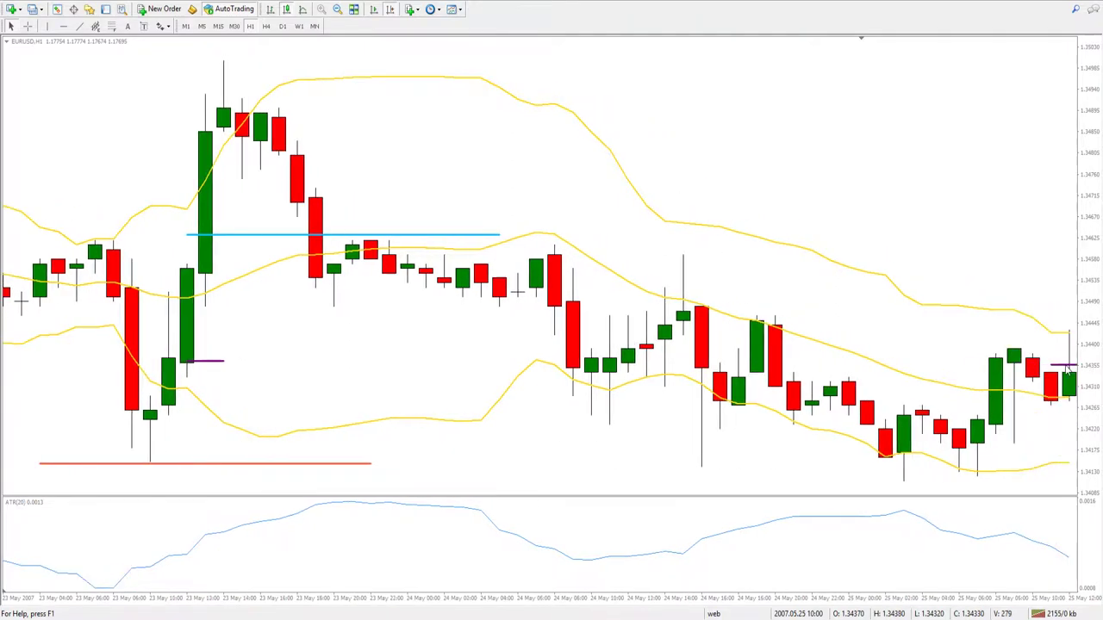
{"action": "scroll", "coordinate": [1087, 369], "scroll_direction": "up", "scroll_amount": 3}
{"action": "scroll", "coordinate": [1087, 372], "scroll_direction": "up", "scroll_amount": 2}
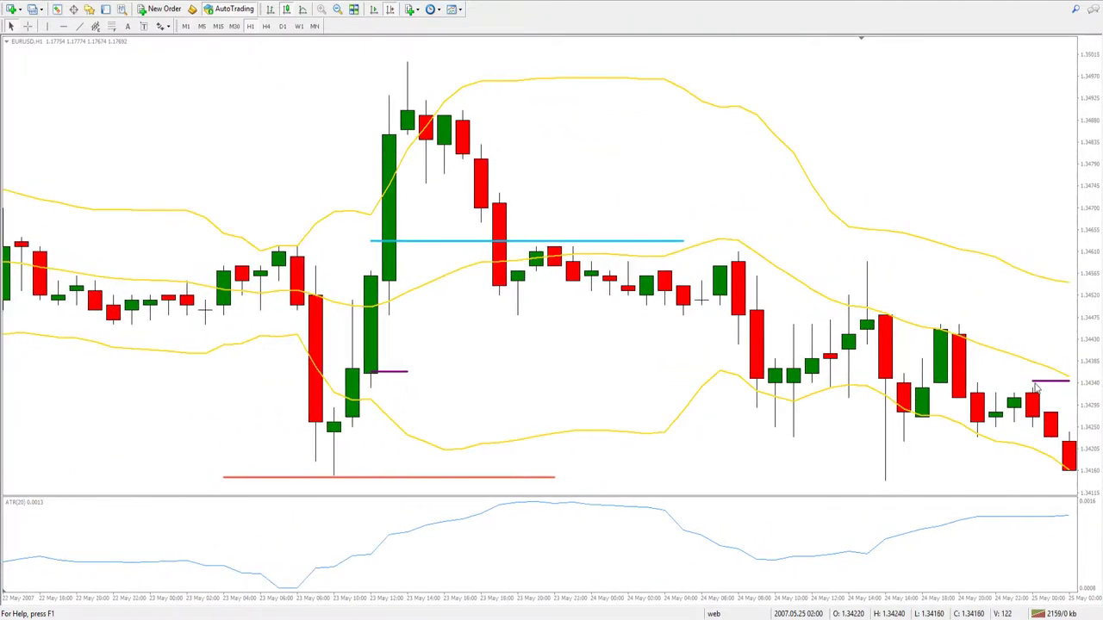
{"action": "left_click_drag", "start_coordinate": [902, 444], "coordinate": [941, 443]}
{"action": "left_click_drag", "start_coordinate": [1009, 404], "coordinate": [551, 388]}
{"action": "scroll", "coordinate": [551, 388], "scroll_direction": "up", "scroll_amount": 4}
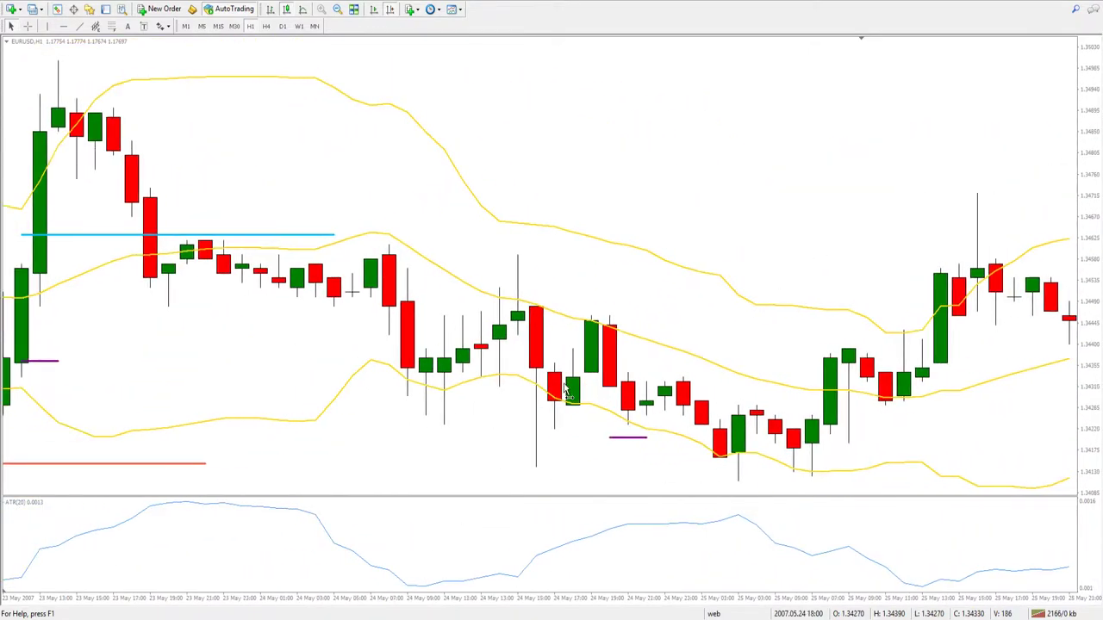
{"action": "scroll", "coordinate": [551, 387], "scroll_direction": "down", "scroll_amount": 4}
{"action": "scroll", "coordinate": [552, 388], "scroll_direction": "up", "scroll_amount": 1}
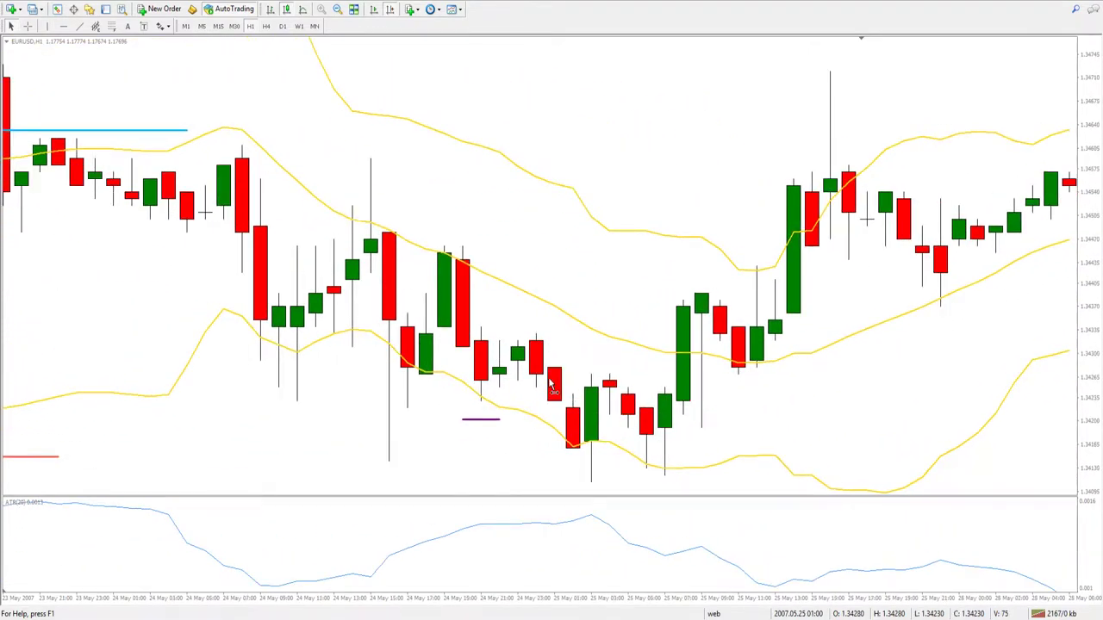
{"action": "scroll", "coordinate": [551, 387], "scroll_direction": "up", "scroll_amount": 1}
Step: Move the copied purple line forward to the open of the 29 May 2007 06:00 candle at about 1.3432
{"action": "double_click", "coordinate": [499, 429]}
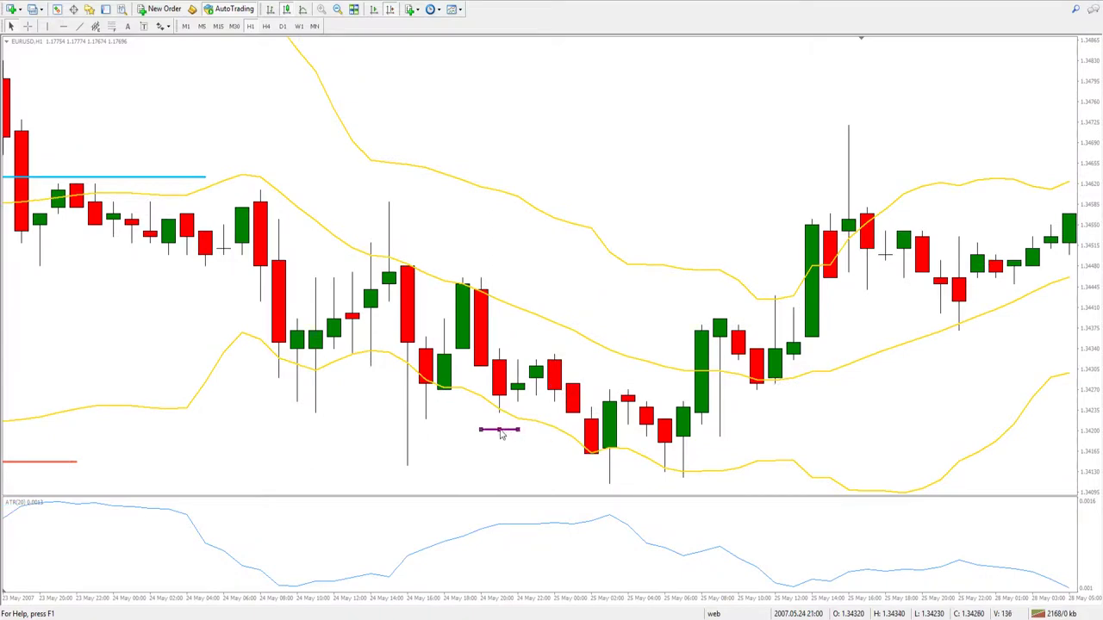
{"action": "left_click_drag", "start_coordinate": [496, 434], "coordinate": [634, 428]}
{"action": "left_click_drag", "start_coordinate": [967, 367], "coordinate": [1004, 367]}
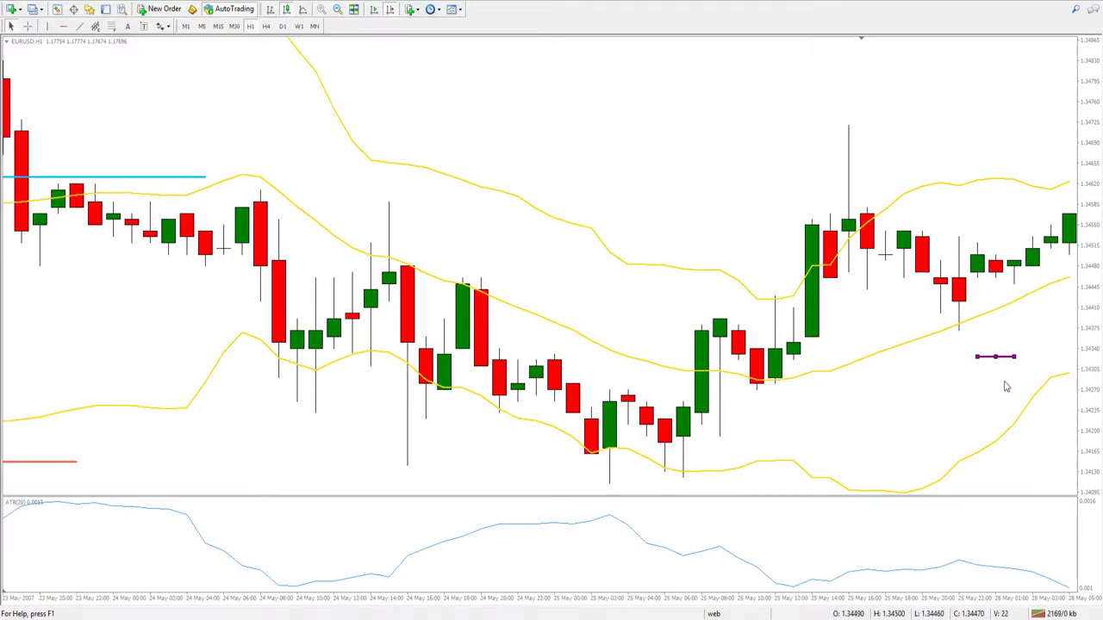
{"action": "scroll", "coordinate": [899, 392], "scroll_direction": "down", "scroll_amount": 15}
{"action": "scroll", "coordinate": [655, 405], "scroll_direction": "up", "scroll_amount": 5}
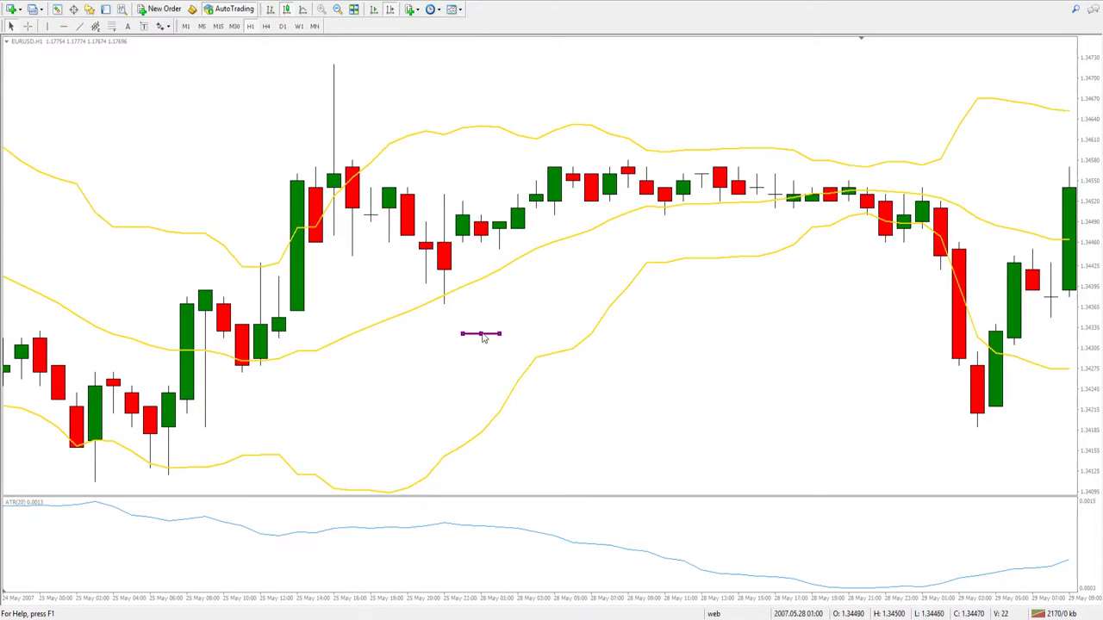
{"action": "left_click_drag", "start_coordinate": [480, 334], "coordinate": [1039, 344]}
Step: Copy the 29 May purple line to the 04:00 candle's low as a red stop and to about 1.3450 as a blue target
{"action": "left_click_drag", "start_coordinate": [1035, 344], "coordinate": [997, 437]}
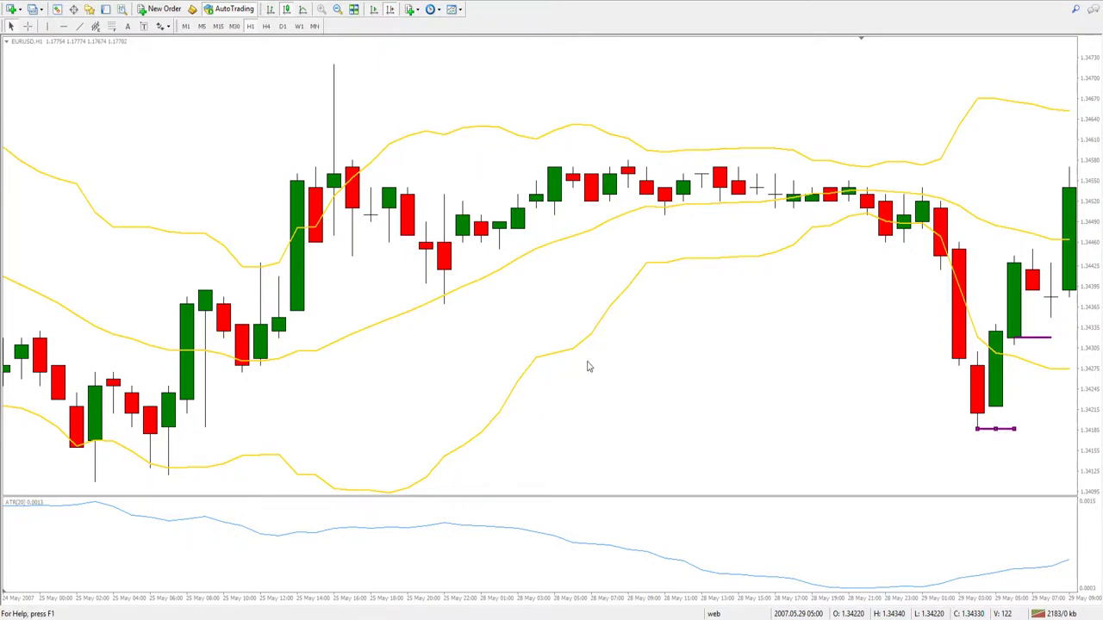
{"action": "left_click_drag", "start_coordinate": [992, 433], "coordinate": [1049, 223]}
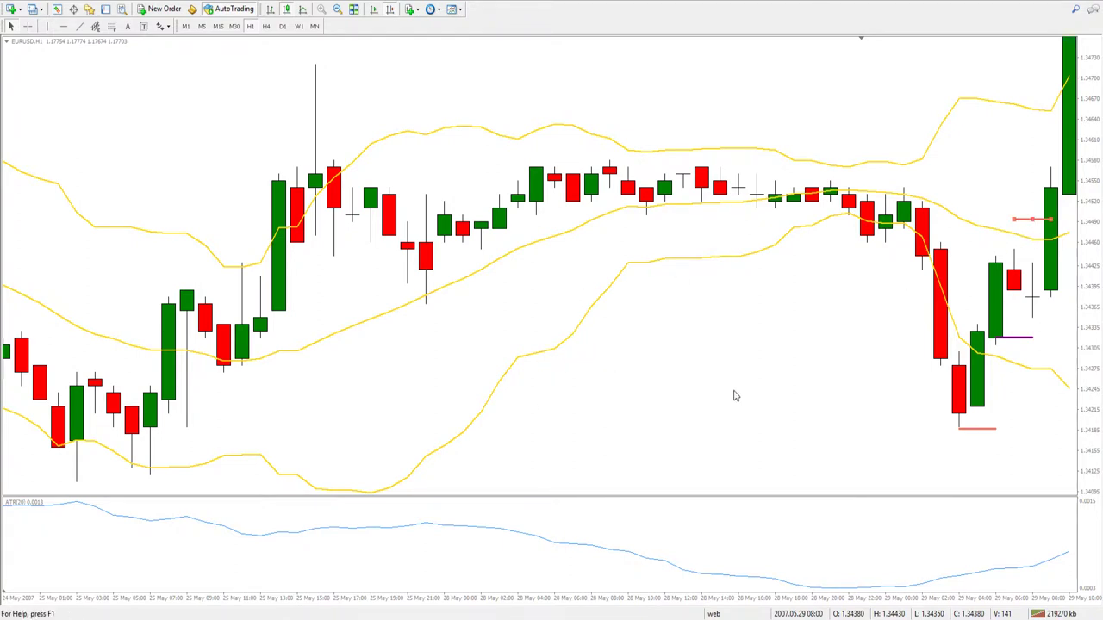
{"action": "scroll", "coordinate": [775, 401], "scroll_direction": "up", "scroll_amount": 1}
Step: Measure the distances from the 29 May 2007 purple entry line to its red stop and blue target lines
{"action": "middle_click", "coordinate": [956, 376]}
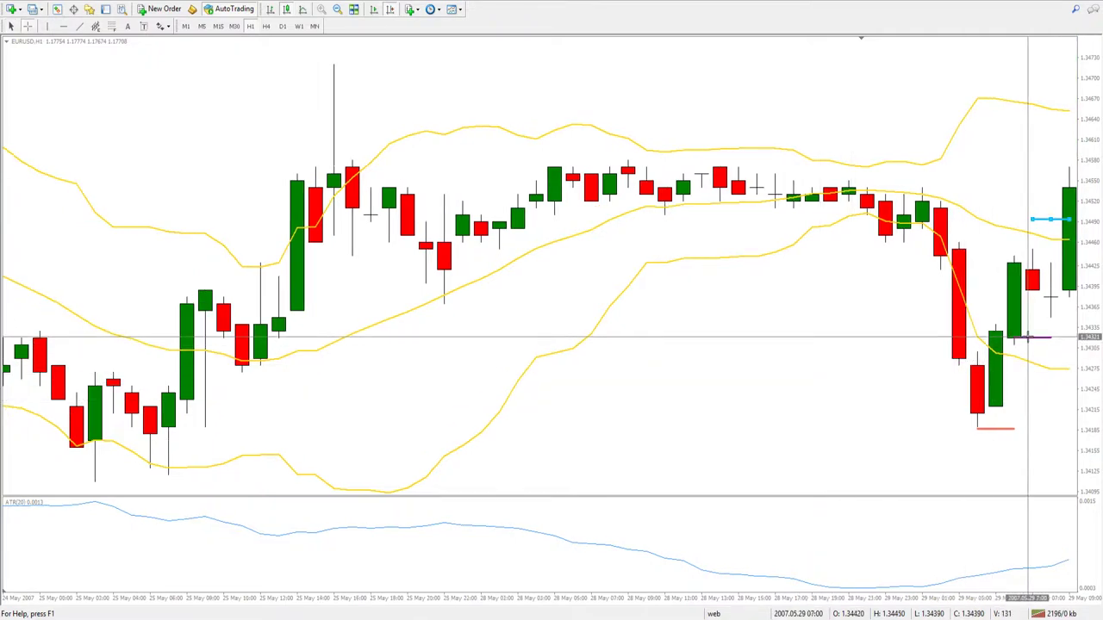
{"action": "left_click_drag", "start_coordinate": [1027, 338], "coordinate": [995, 430]}
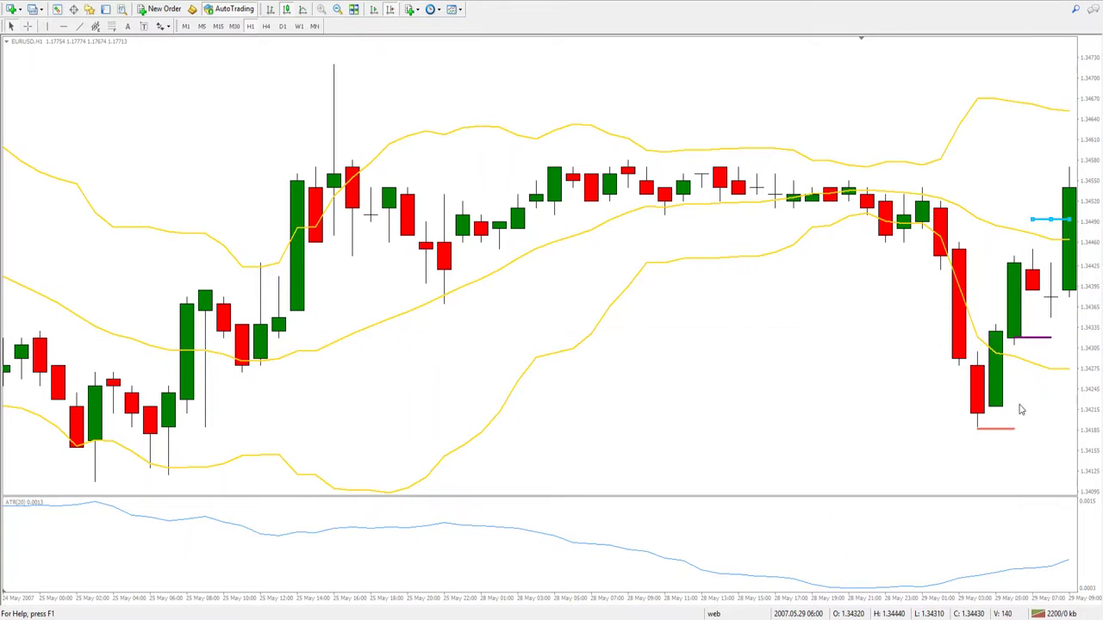
{"action": "left_click_drag", "start_coordinate": [1031, 338], "coordinate": [1043, 221]}
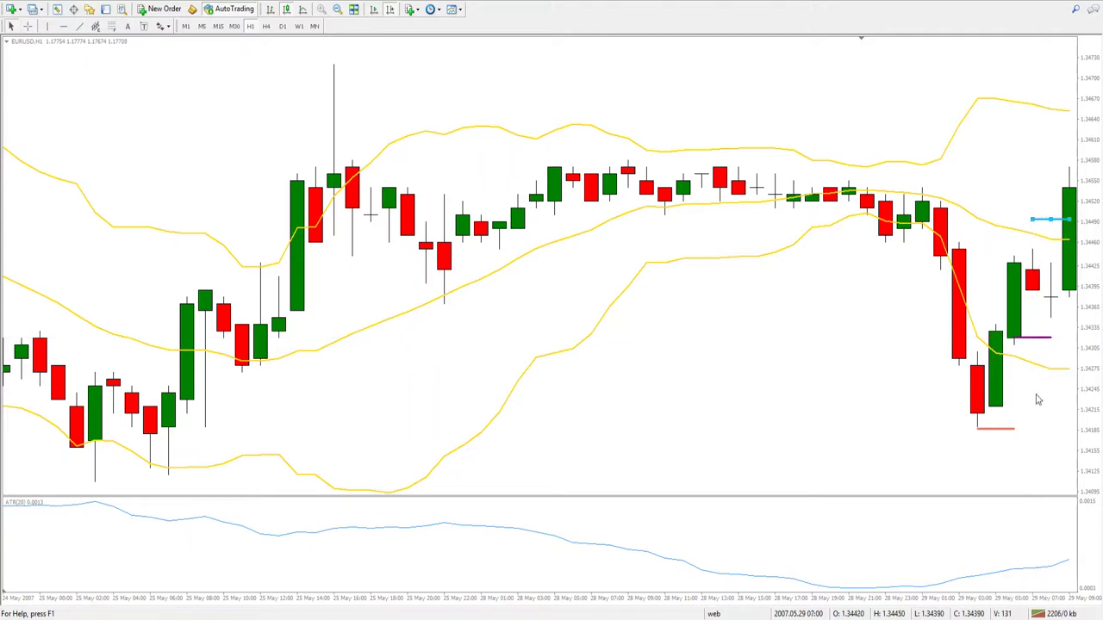